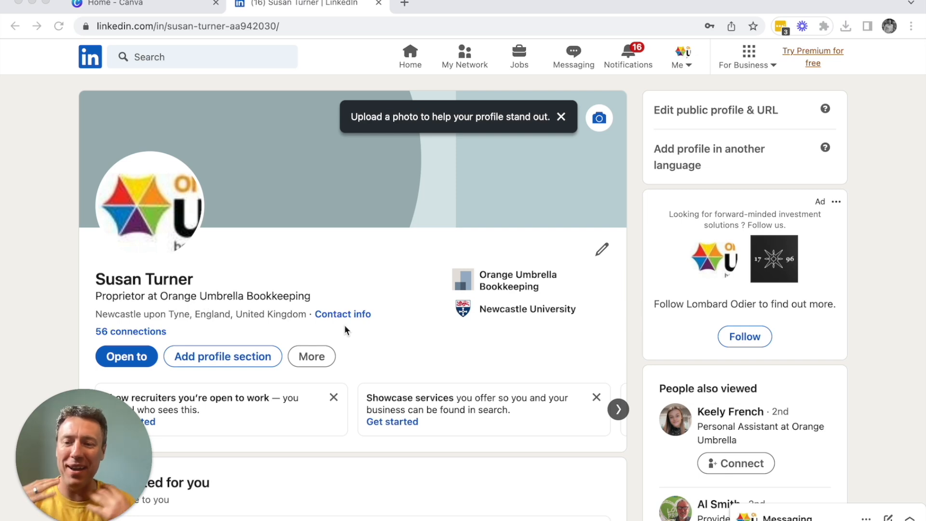
# Step: Search LinkedIn for the example member by name and open that member's full profile
pyautogui.scroll(-3, 346, 330)
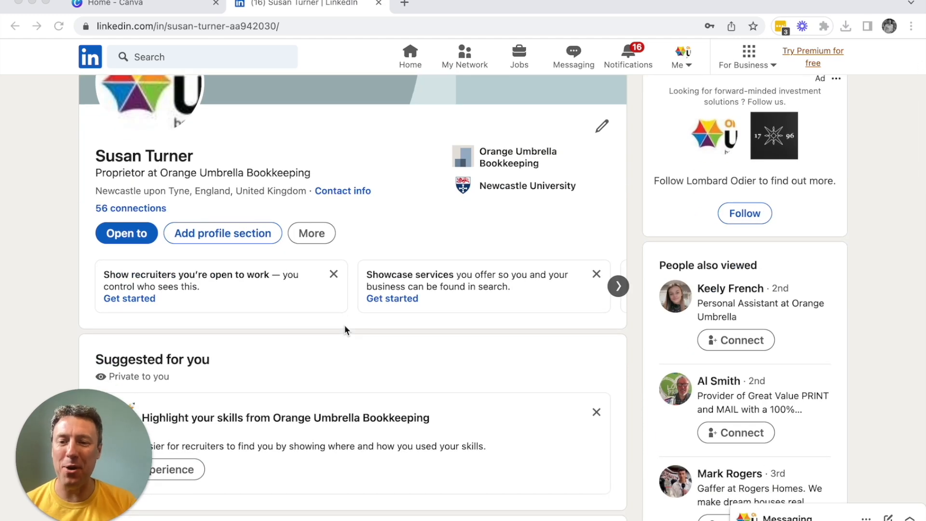
pyautogui.scroll(-6, 346, 330)
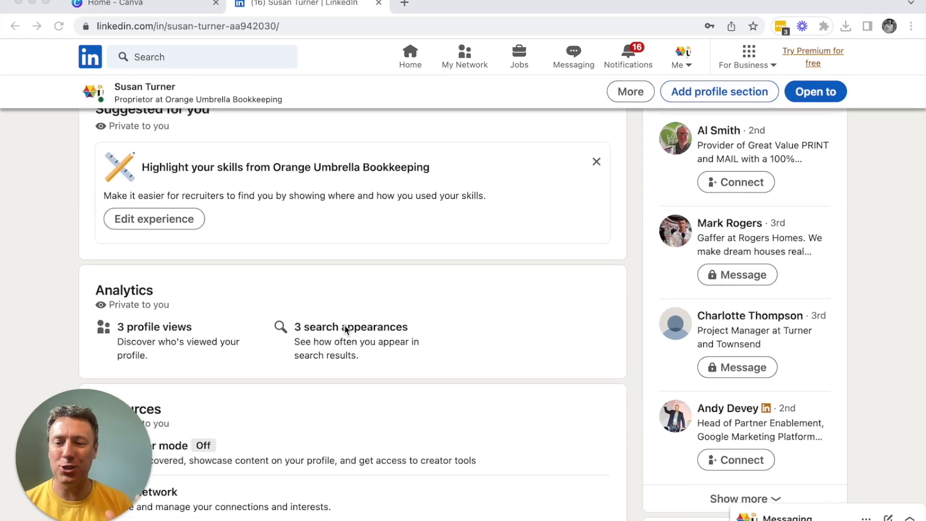
pyautogui.scroll(10, 346, 330)
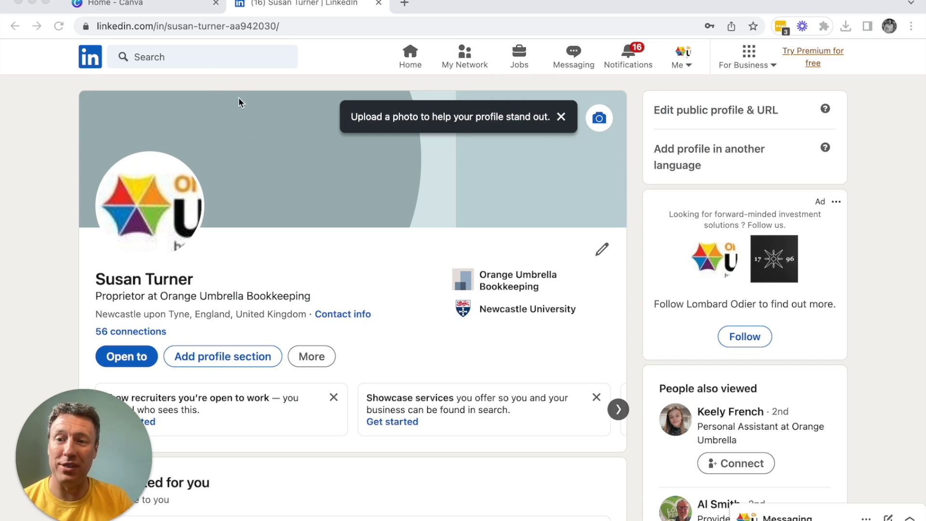
pyautogui.click(170, 59)
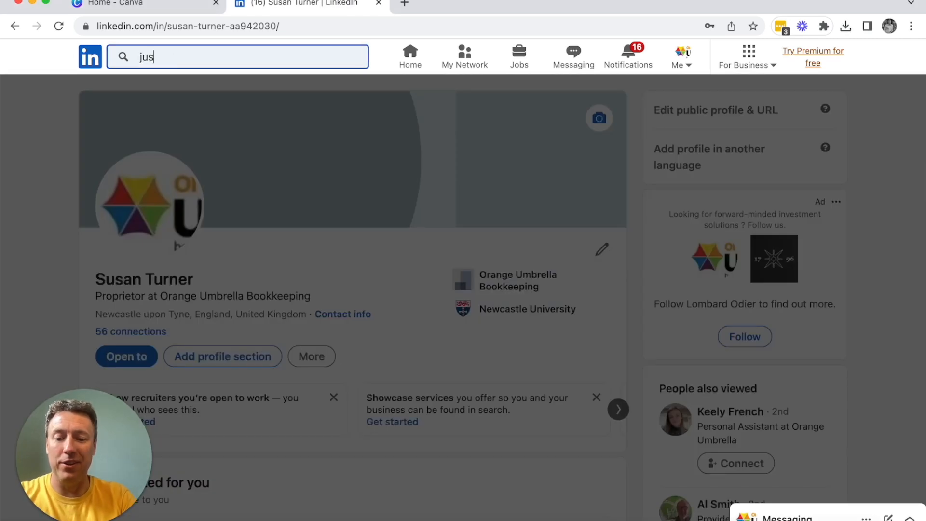
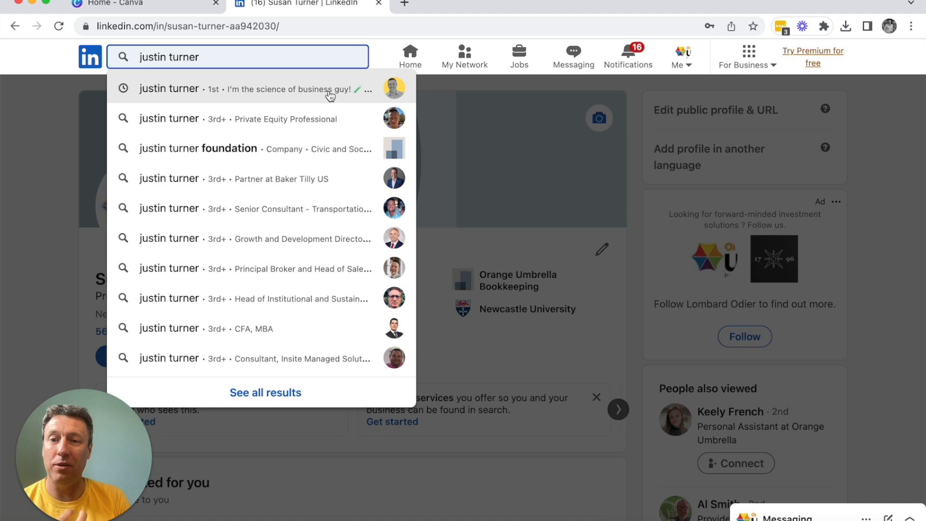
pyautogui.click(275, 102)
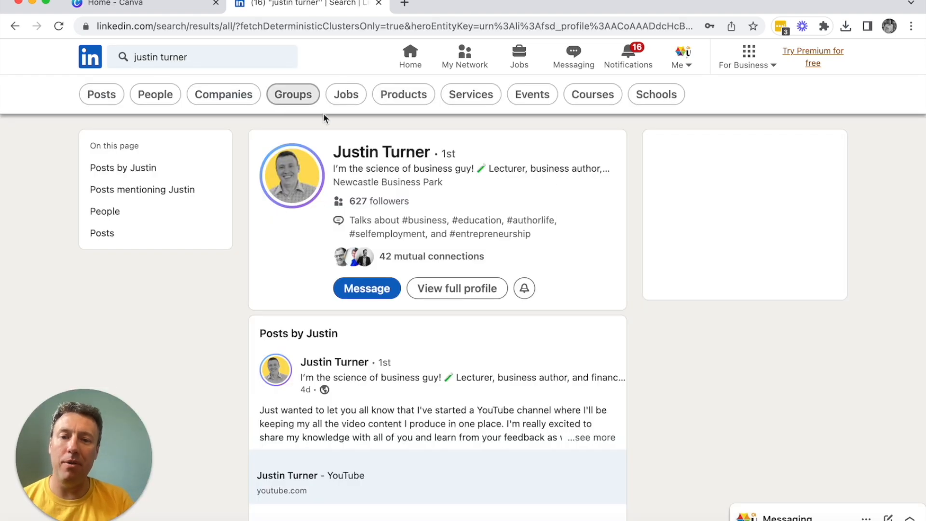
pyautogui.click(425, 156)
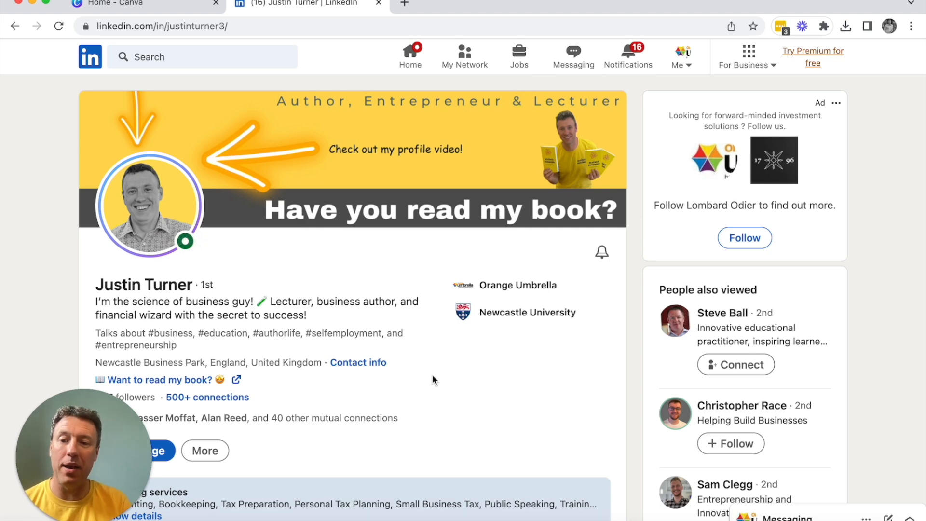
# Step: Examine the example profile down to its activity section, then open the celebration post about entrepreneur pitching and read its comments
pyautogui.scroll(-2, 433, 377)
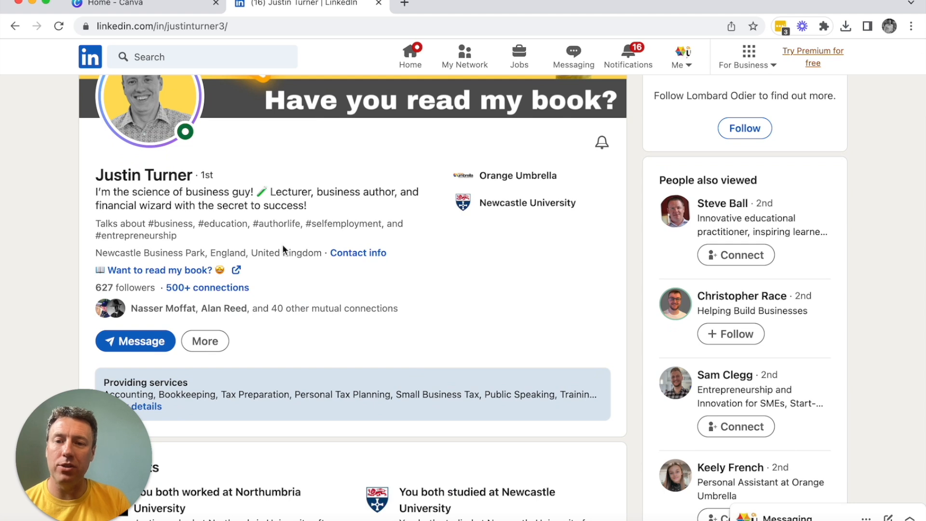
pyautogui.scroll(-1, 306, 263)
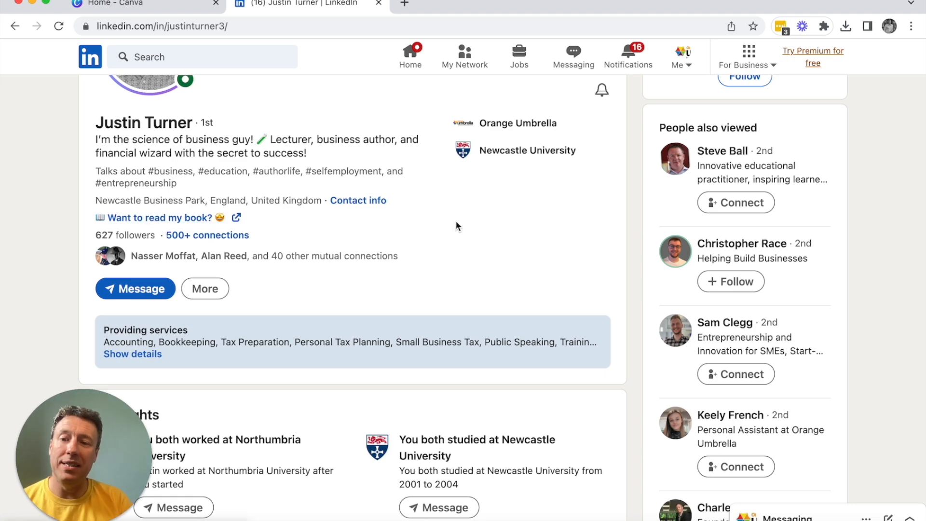
pyautogui.scroll(-1, 457, 223)
pyautogui.scroll(-10, 456, 223)
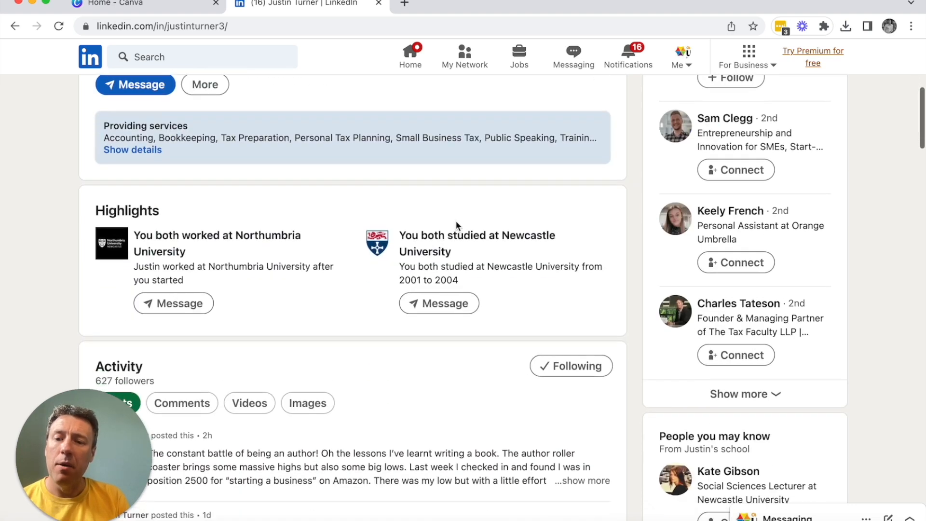
pyautogui.scroll(2, 458, 224)
pyautogui.scroll(-4, 254, 260)
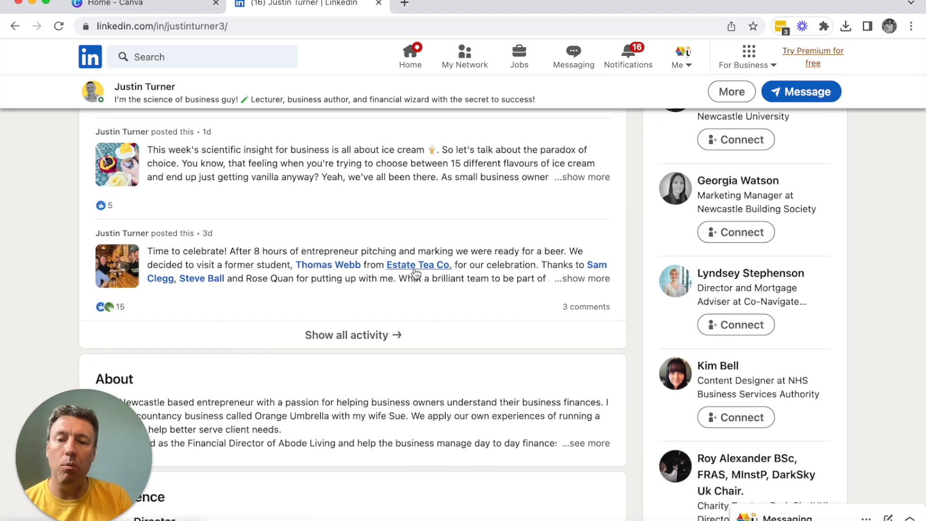
pyautogui.click(572, 285)
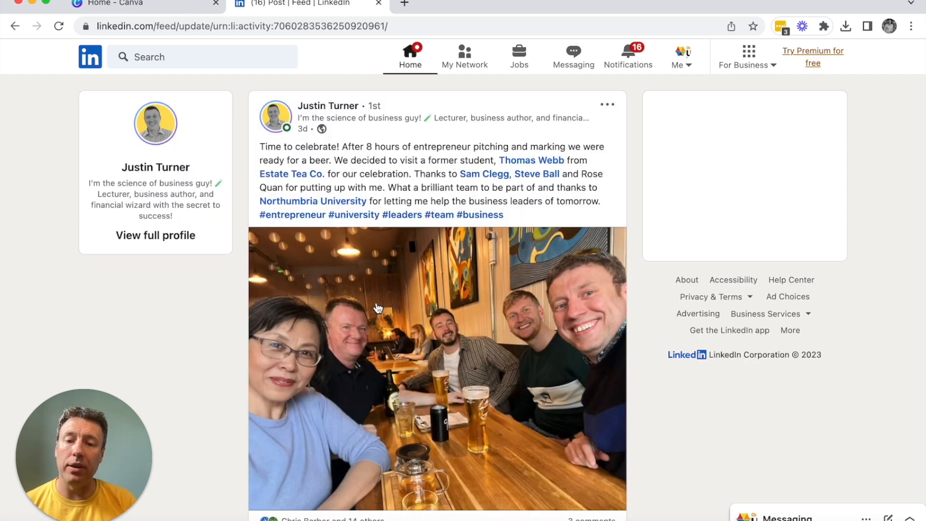
pyautogui.scroll(-3, 378, 308)
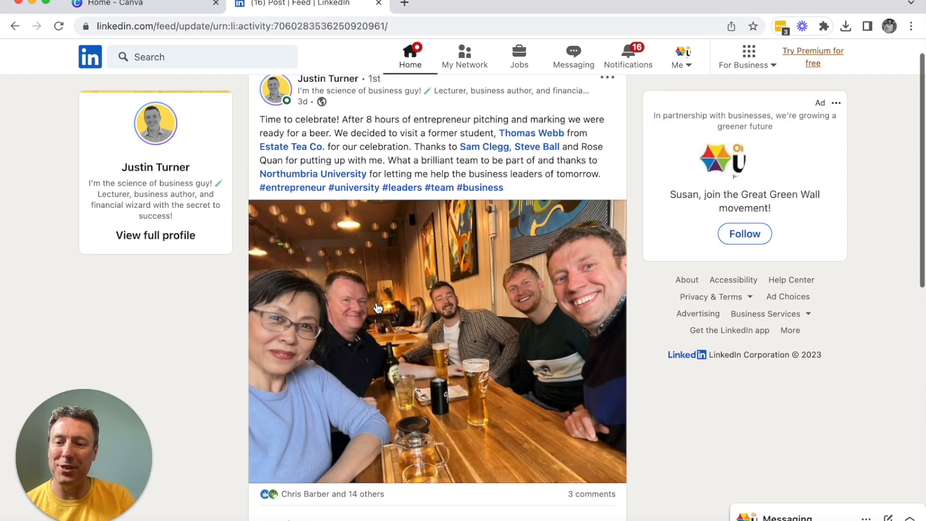
pyautogui.scroll(-8, 378, 309)
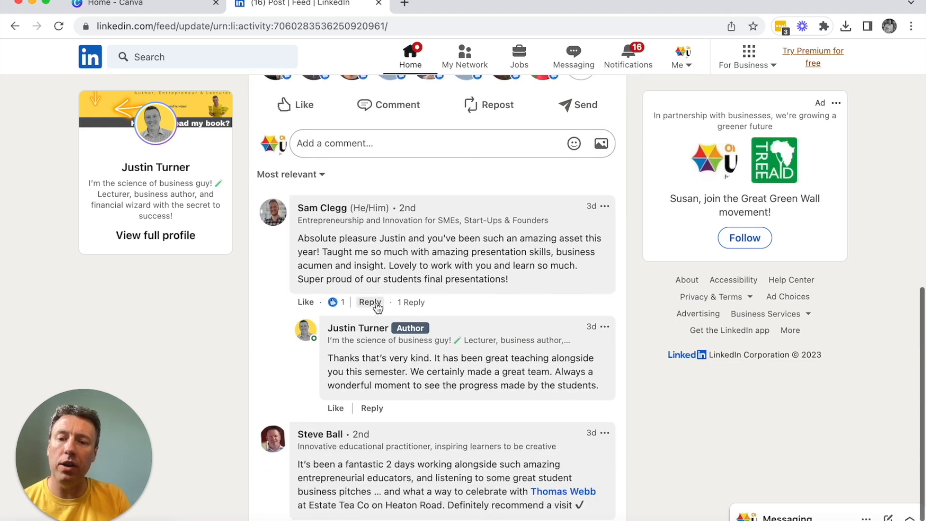
pyautogui.scroll(-1, 384, 315)
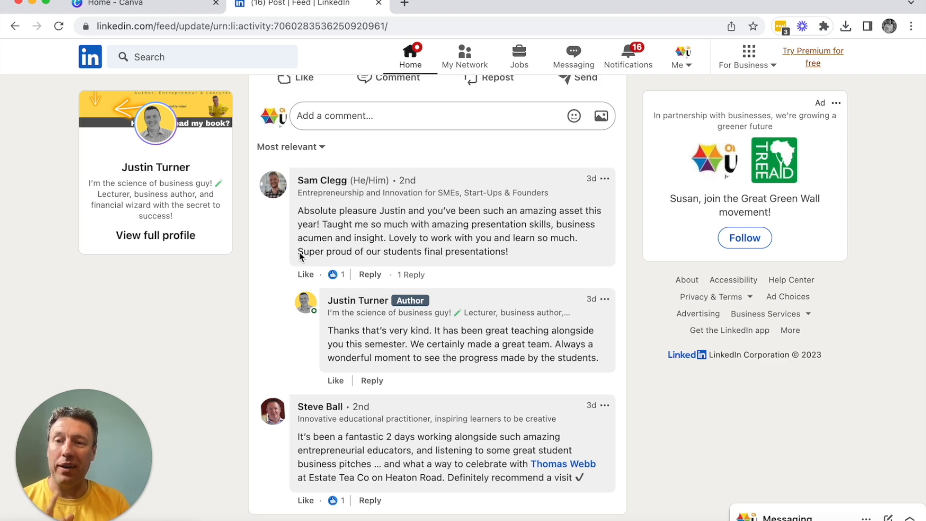
# Step: Switch to Canva, search the templates for "linkedin profile picture", and create a blank LinkedIn Profile Picture design
pyautogui.click(155, 6)
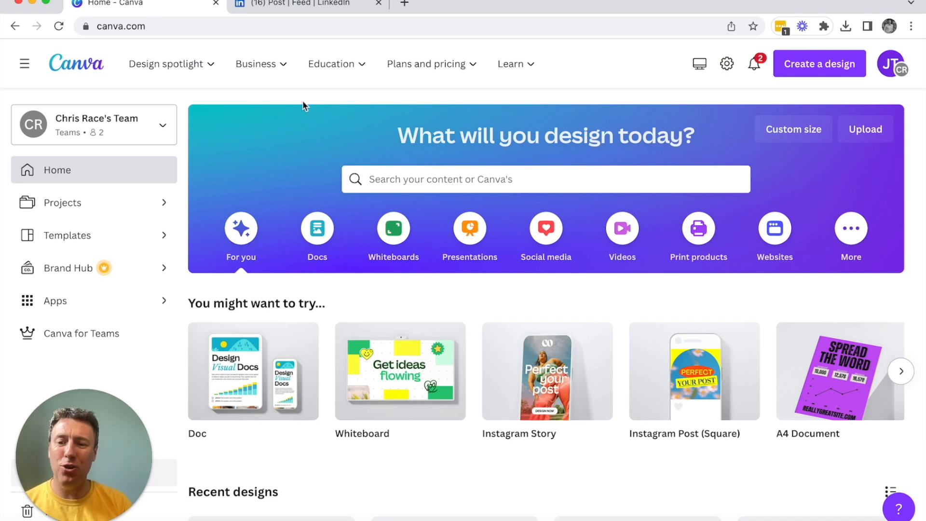
pyautogui.click(405, 186)
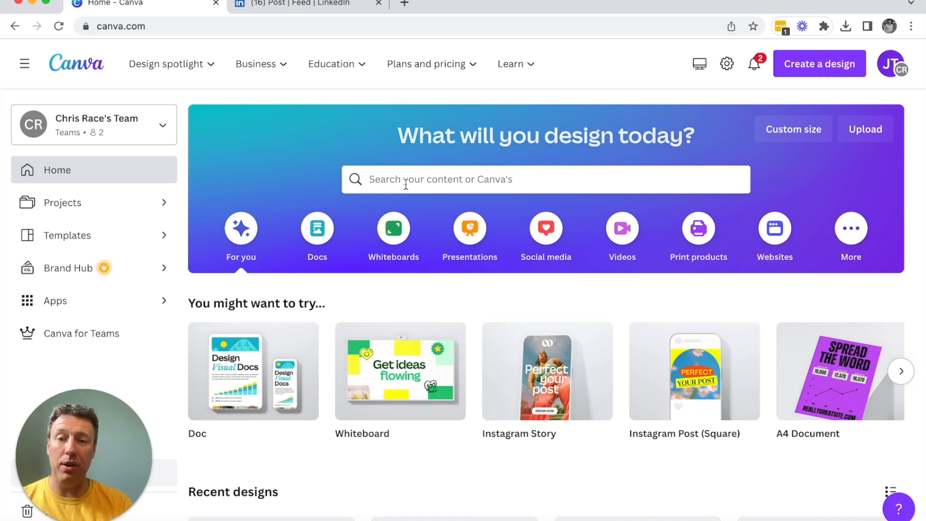
pyautogui.write('lin')
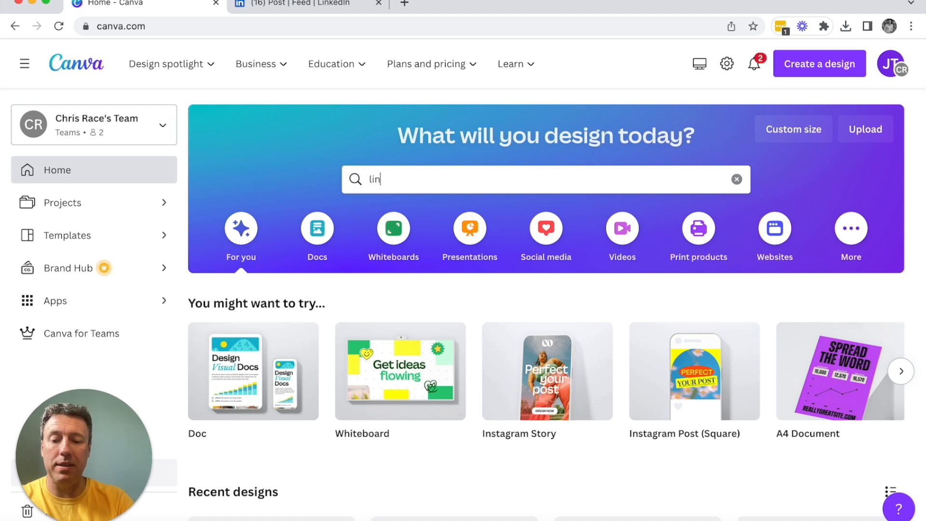
pyautogui.write('kedin p')
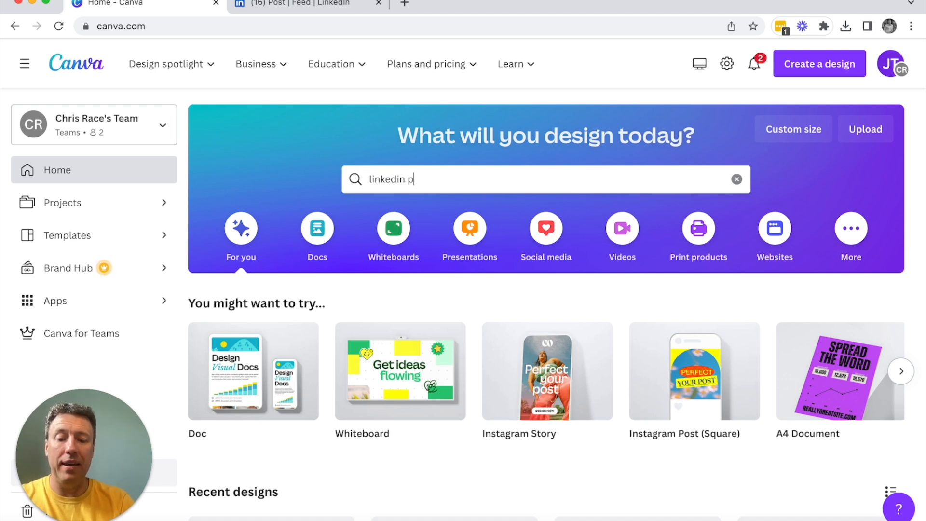
pyautogui.write('rofile ')
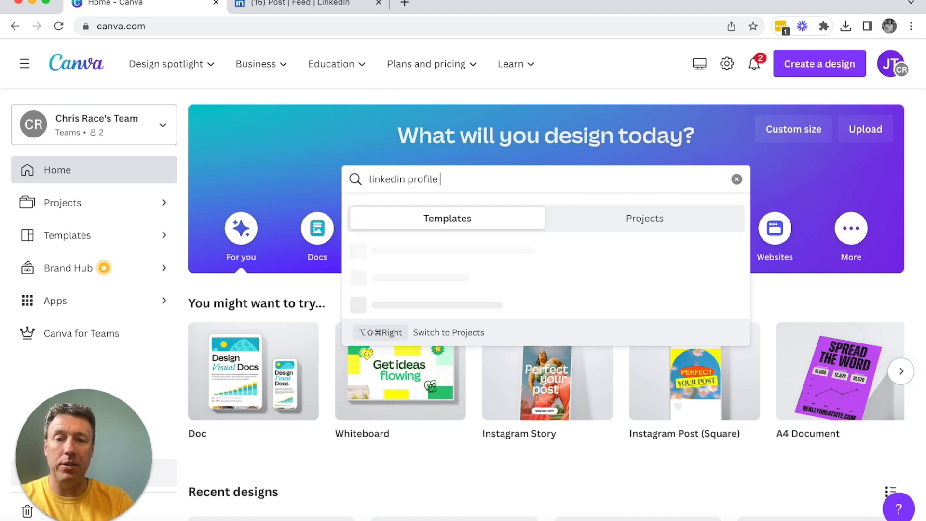
pyautogui.write('picture')
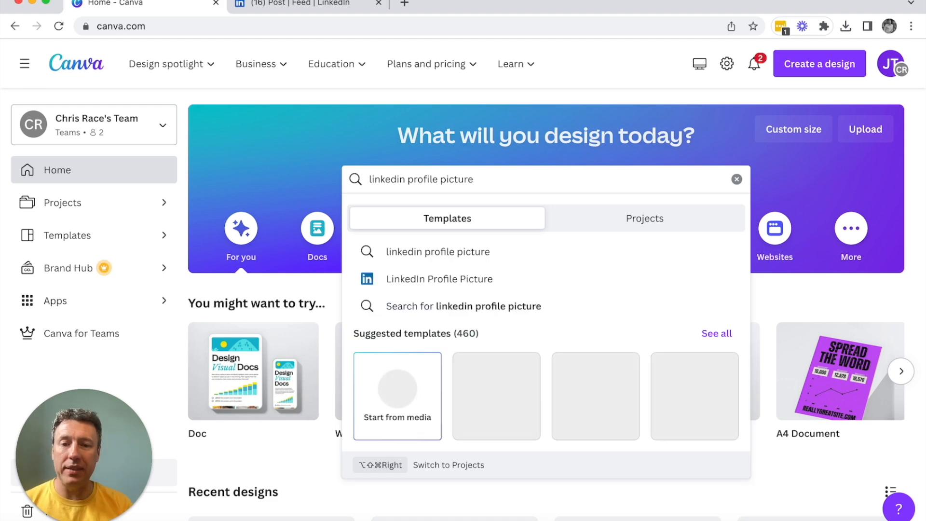
pyautogui.click(458, 261)
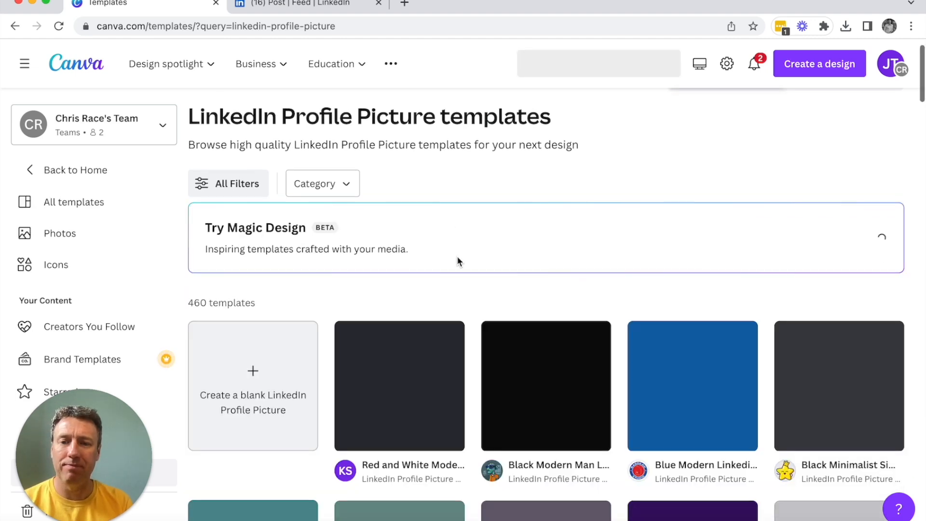
pyautogui.scroll(-3, 275, 287)
pyautogui.click(275, 287)
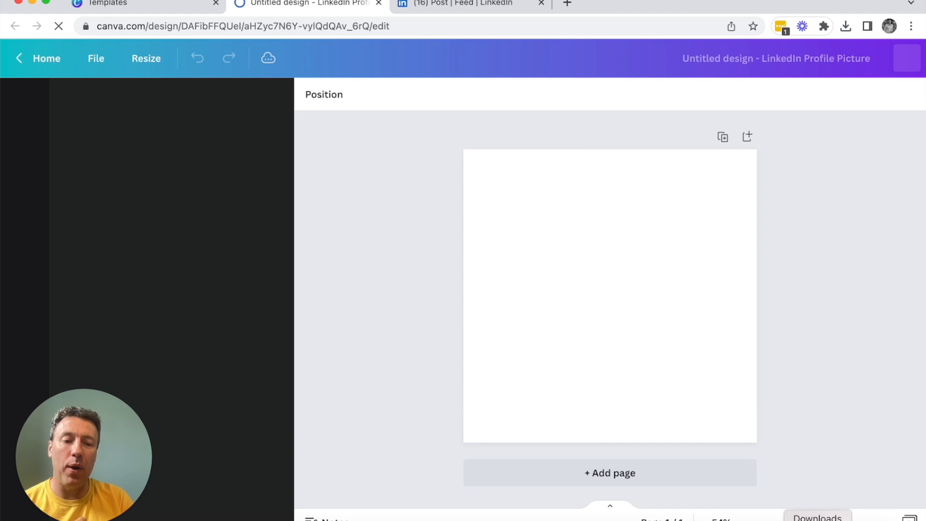
# Step: Add the family photo from the Downloads folder to the page and crop it freeform to the woman's head and shoulders
pyautogui.click(820, 517)
pyautogui.moveTo(829, 425); pyautogui.dragTo(594, 312)
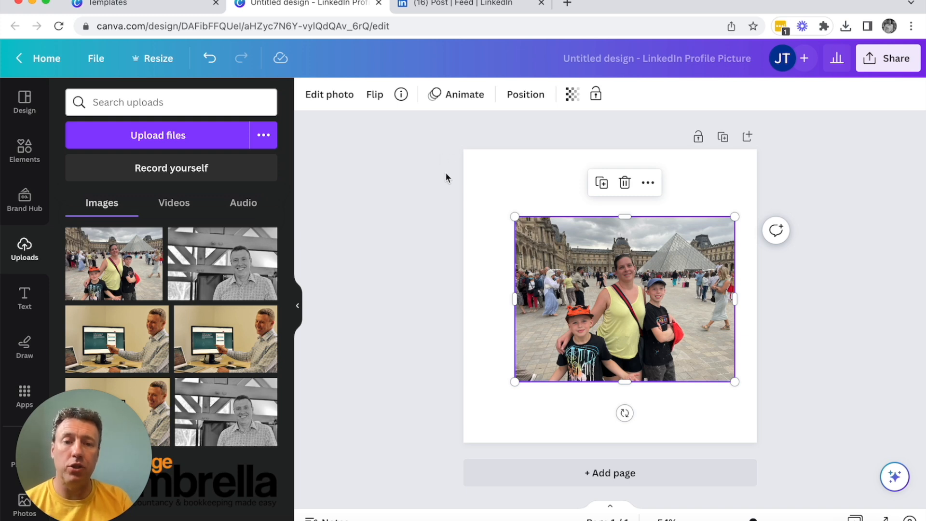
pyautogui.click(323, 94)
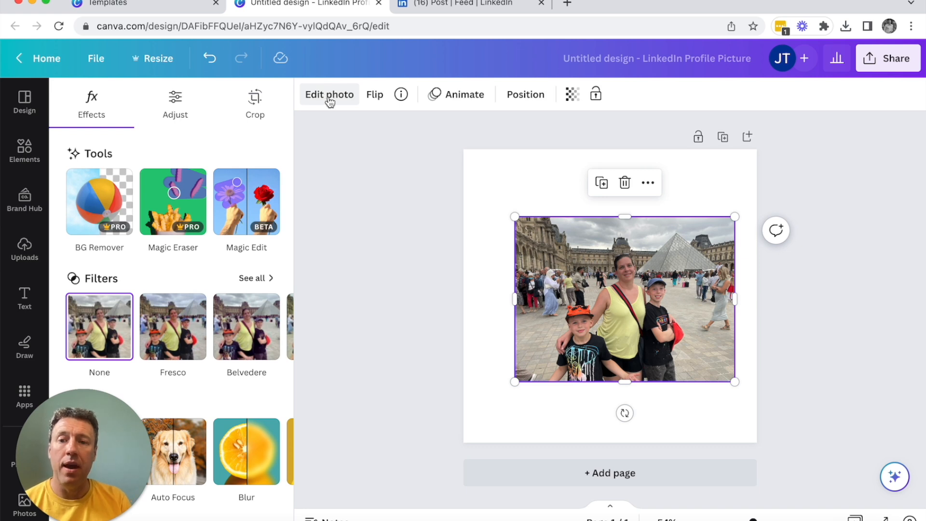
pyautogui.click(254, 110)
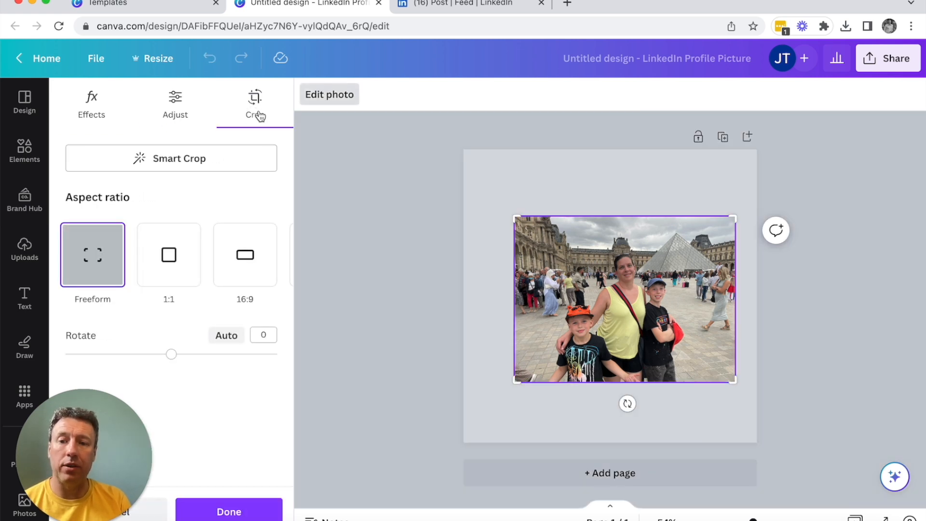
pyautogui.moveTo(732, 218); pyautogui.dragTo(644, 252)
pyautogui.moveTo(542, 362); pyautogui.dragTo(602, 295)
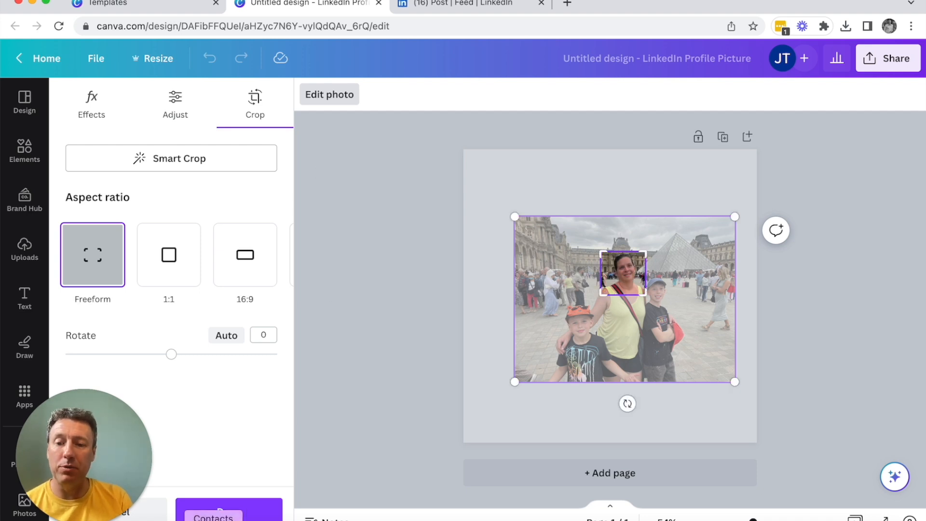
pyautogui.click(227, 513)
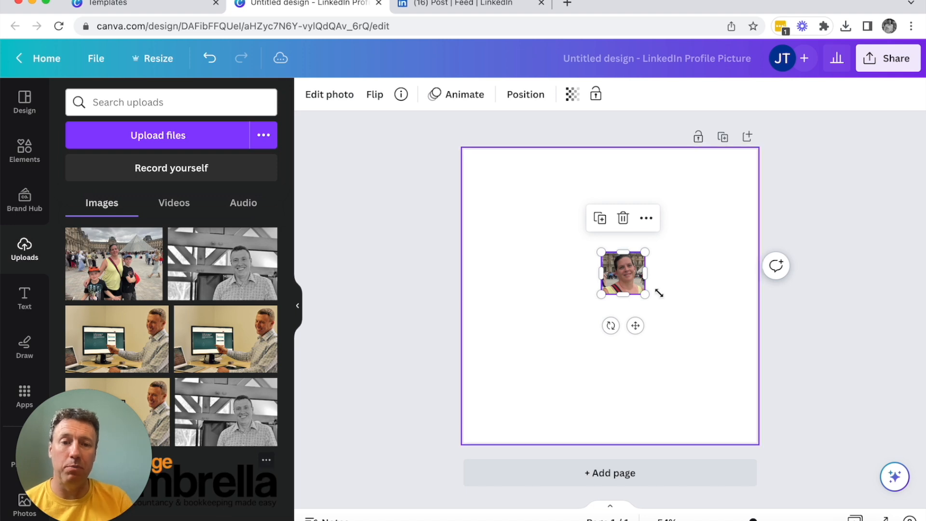
# Step: Enlarge the cropped portrait to nearly the page width and place it centred against the page's bottom edge
pyautogui.moveTo(601, 252); pyautogui.dragTo(487, 145)
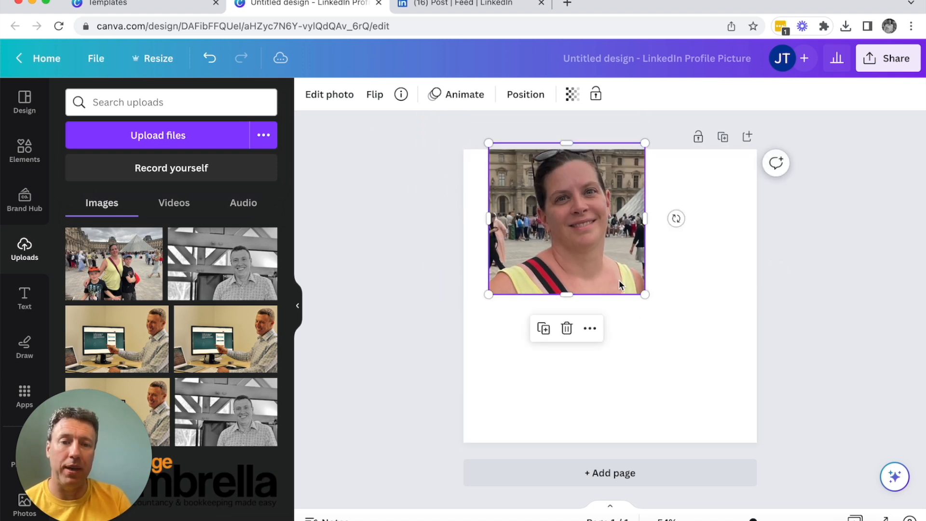
pyautogui.moveTo(645, 294); pyautogui.dragTo(734, 381)
pyautogui.moveTo(682, 341); pyautogui.dragTo(674, 396)
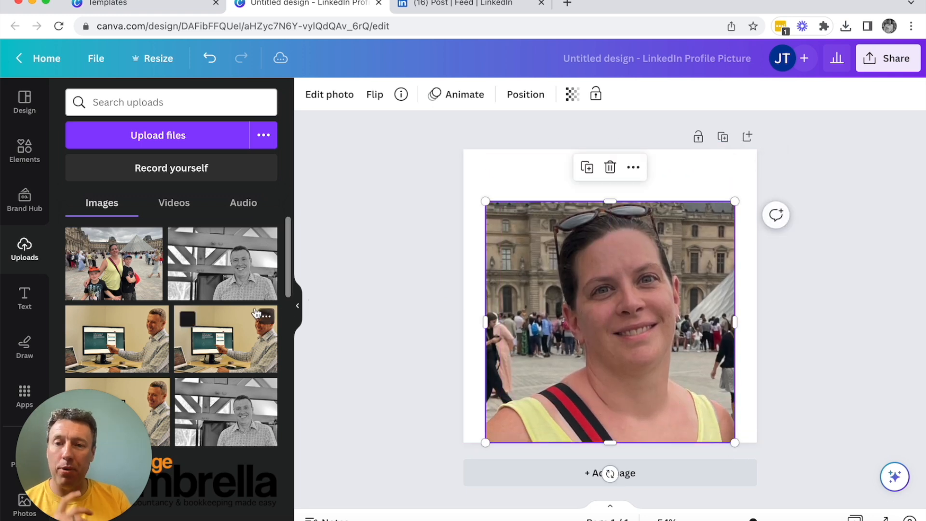
# Step: Remove the portrait's background with BG Remover and fill the page background with the default solid Orange #ff914d
pyautogui.click(327, 95)
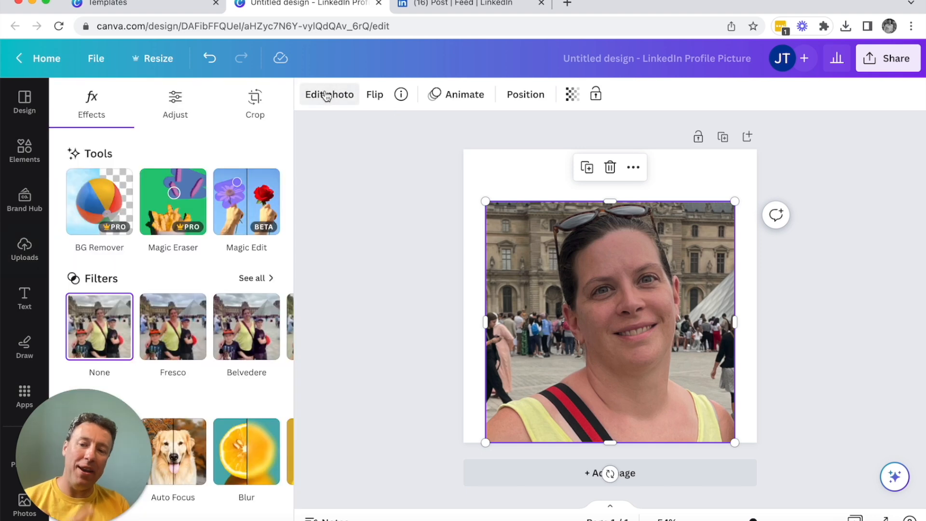
pyautogui.click(95, 218)
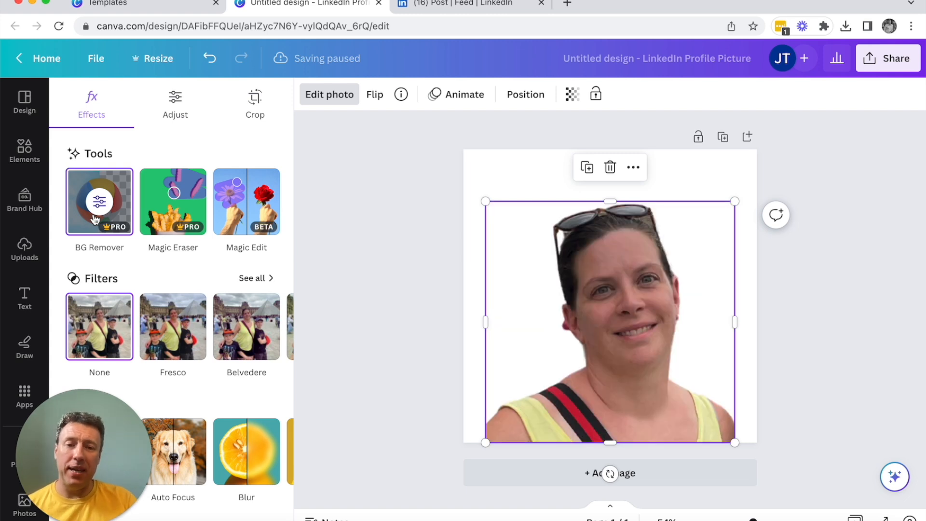
pyautogui.click(536, 170)
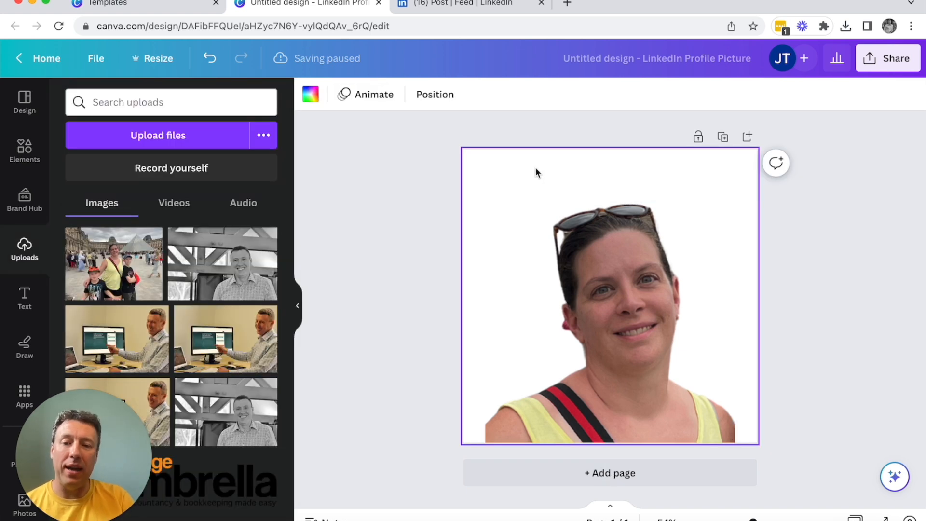
pyautogui.click(320, 94)
pyautogui.click(261, 443)
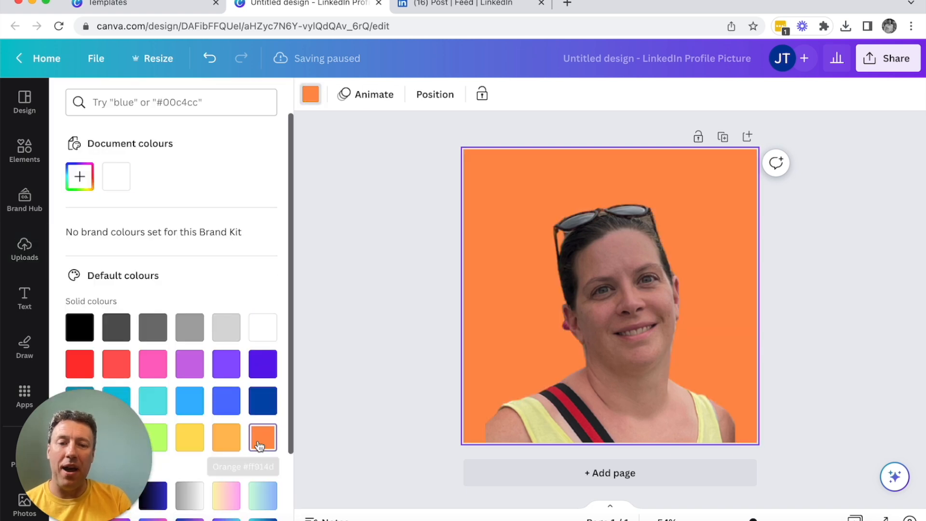
# Step: Enlarge the cut-out portrait to span the full width of the page and download the design as a PNG
pyautogui.click(639, 321)
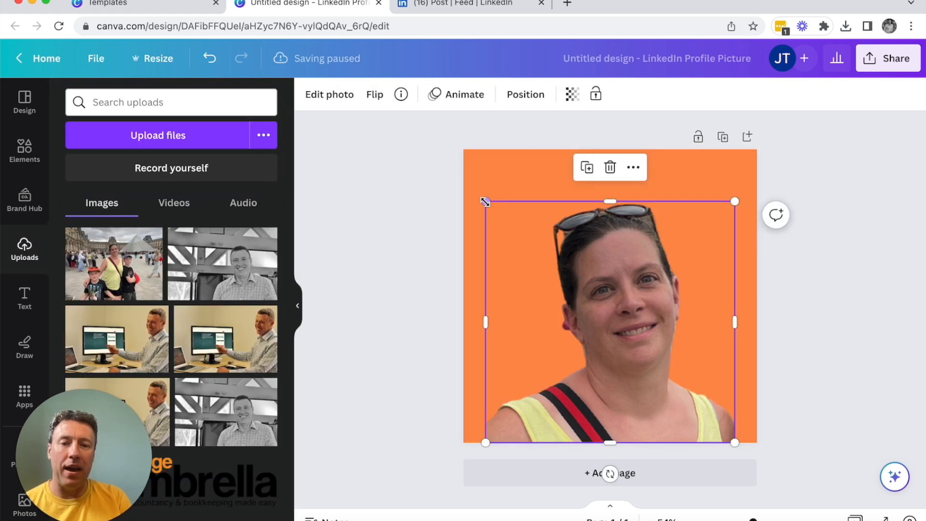
pyautogui.moveTo(485, 202); pyautogui.dragTo(454, 170)
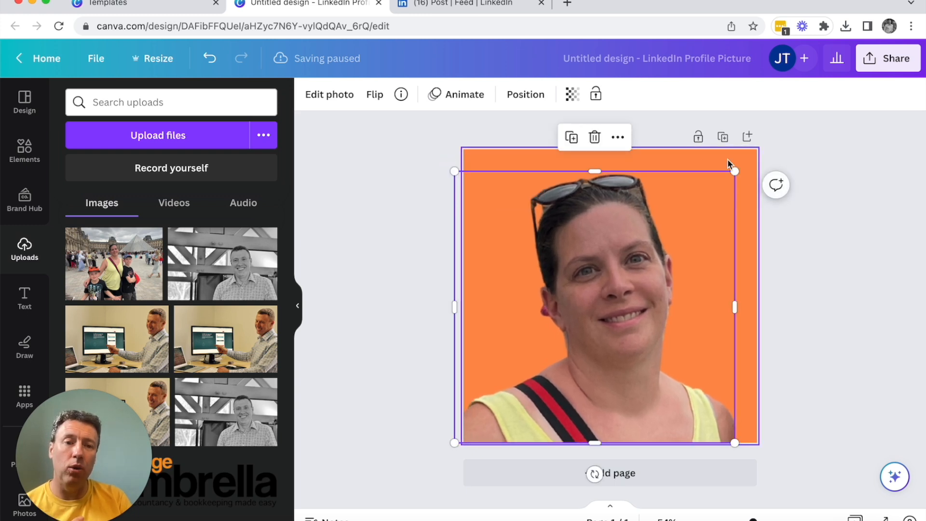
pyautogui.moveTo(735, 171); pyautogui.dragTo(759, 154)
pyautogui.click(838, 235)
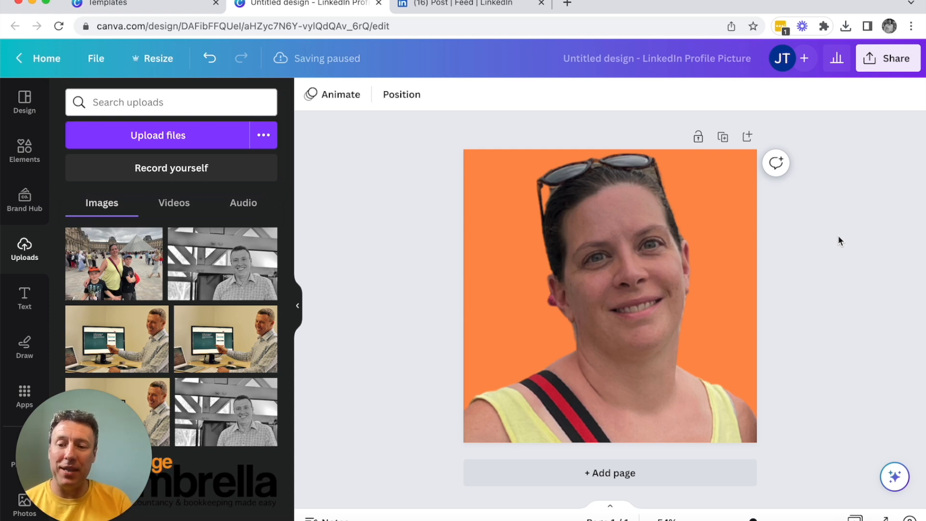
pyautogui.click(893, 65)
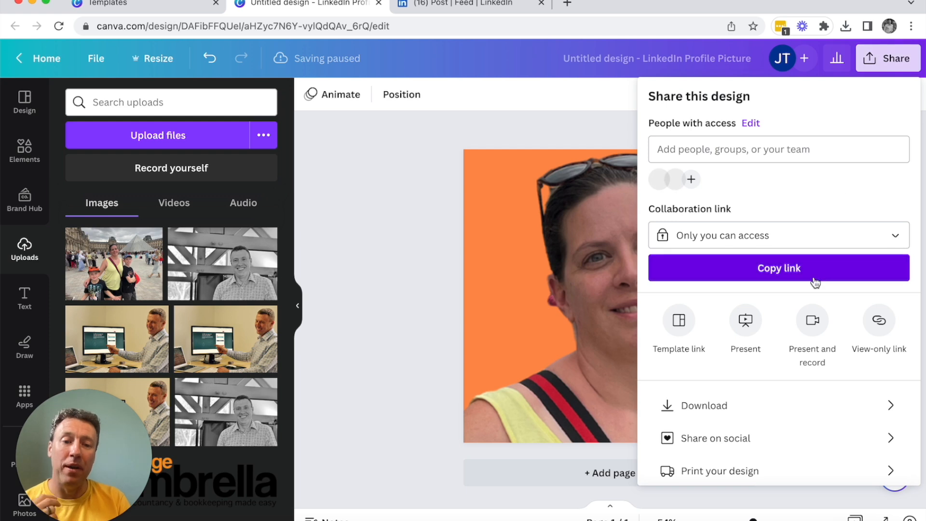
pyautogui.click(719, 407)
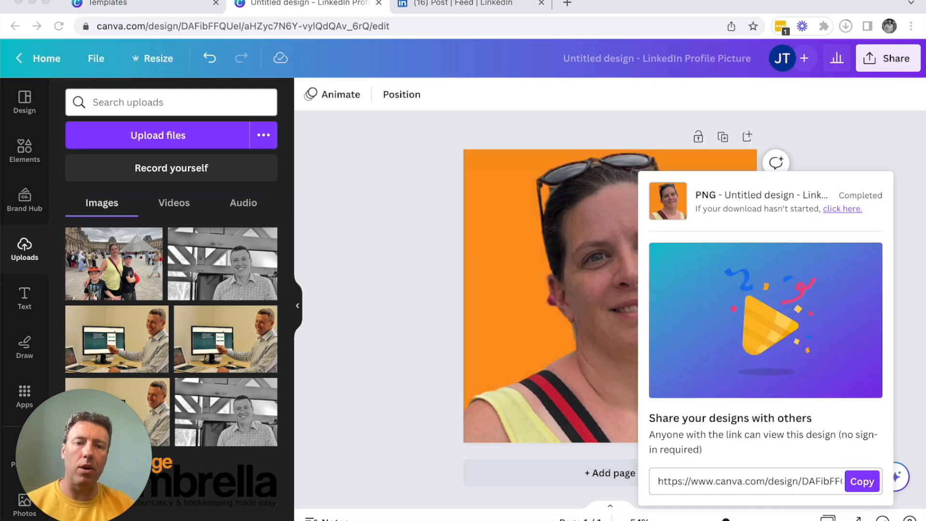
# Step: Switch to LinkedIn and open the signed-in account's own profile page
pyautogui.click(420, 5)
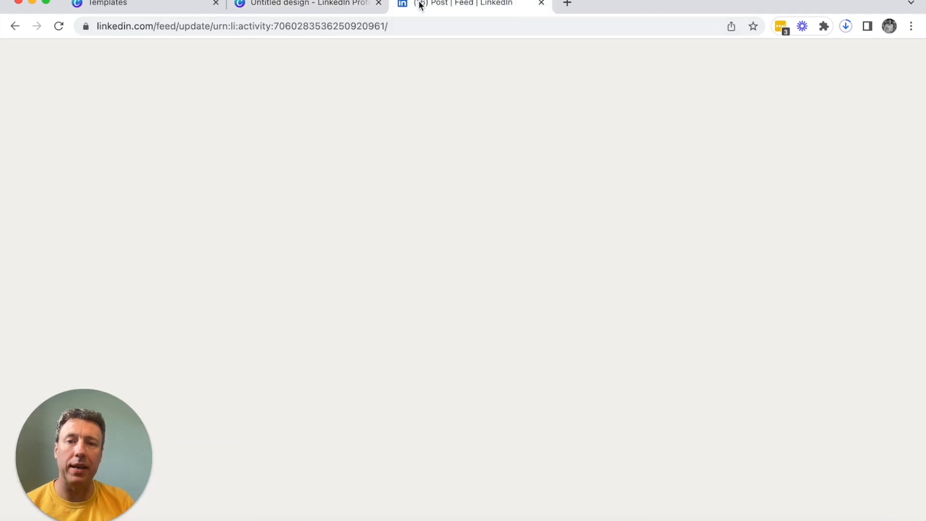
pyautogui.scroll(10, 275, 232)
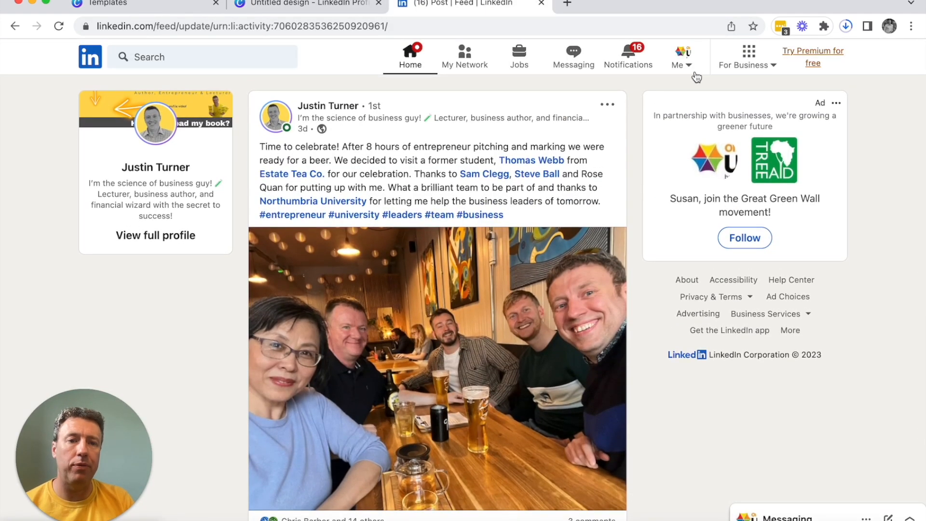
pyautogui.click(689, 65)
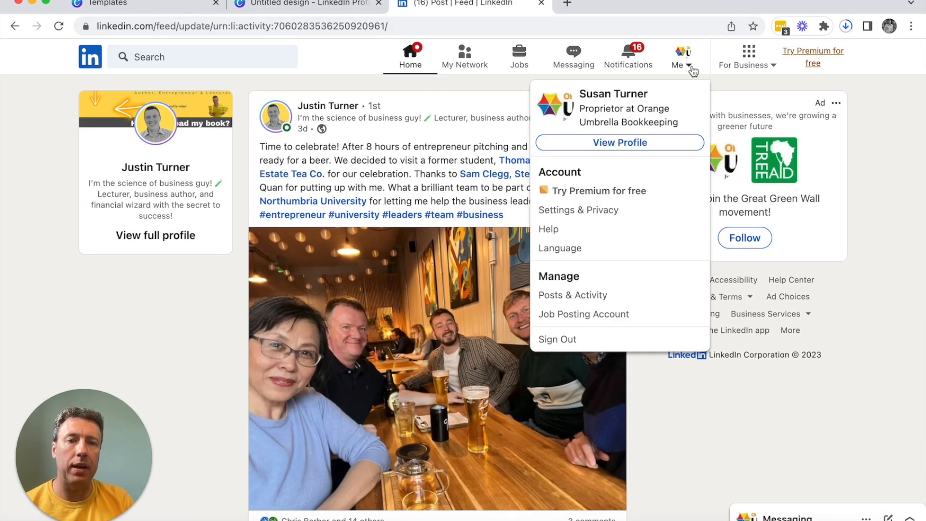
pyautogui.click(614, 143)
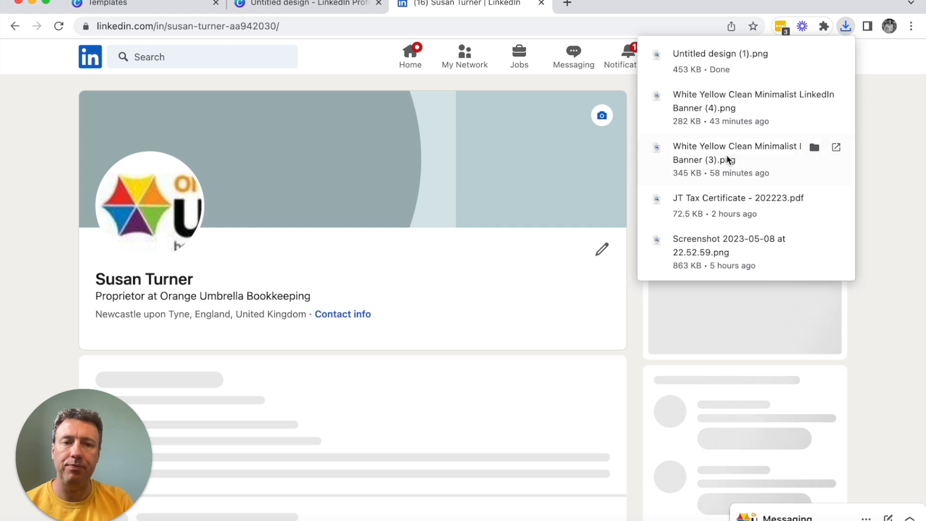
# Step: Replace the profile photo with "Untitled design (1).png" from the Downloads folder and save it with the default crop
pyautogui.click(145, 233)
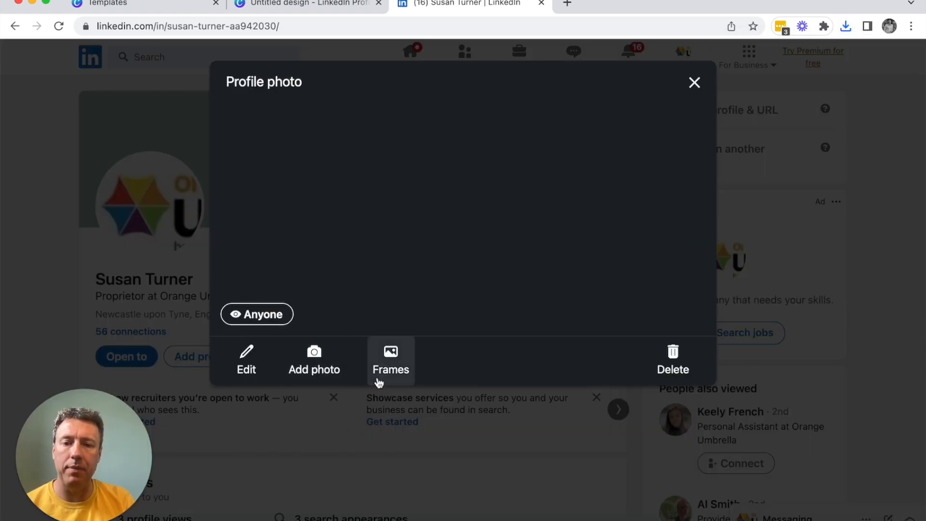
pyautogui.click(319, 361)
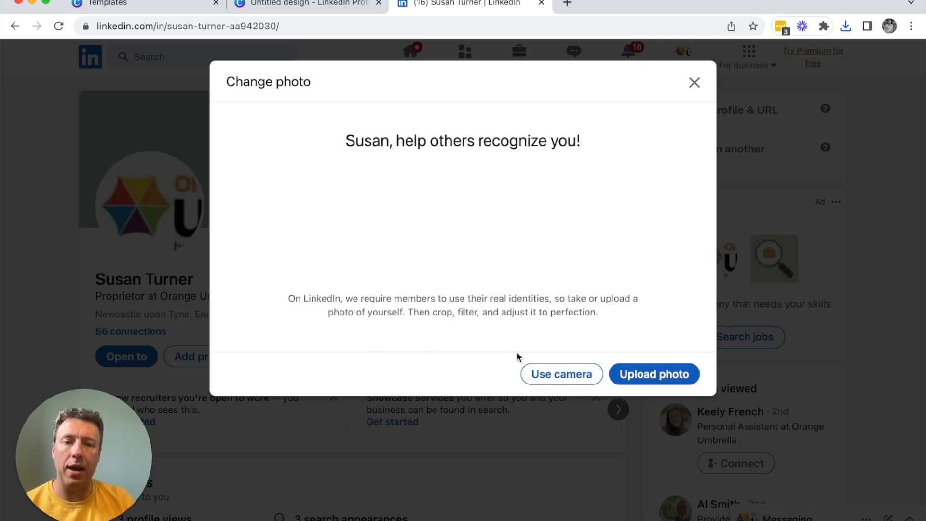
pyautogui.click(649, 377)
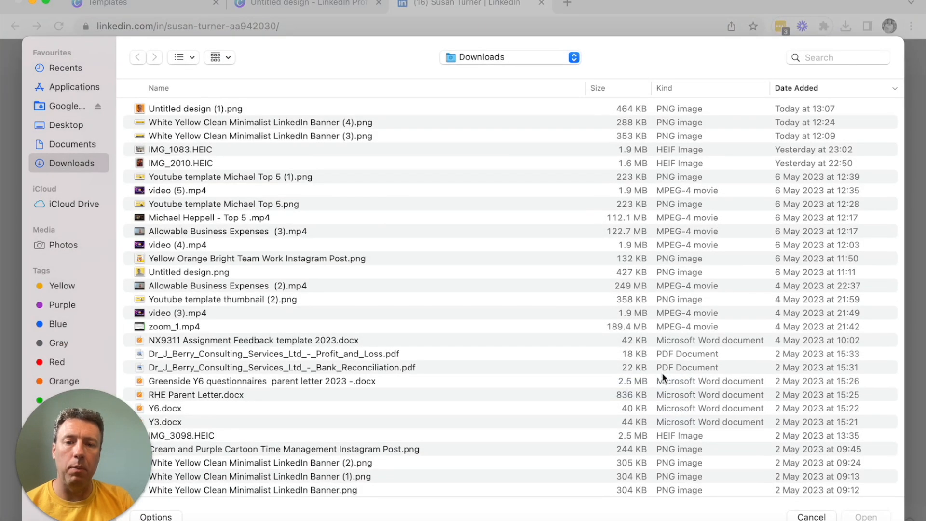
pyautogui.doubleClick(222, 109)
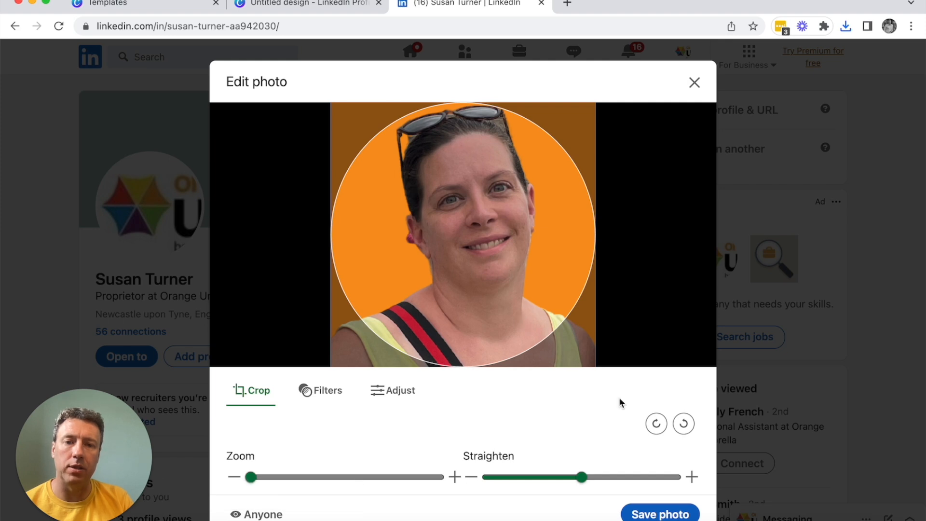
pyautogui.click(662, 515)
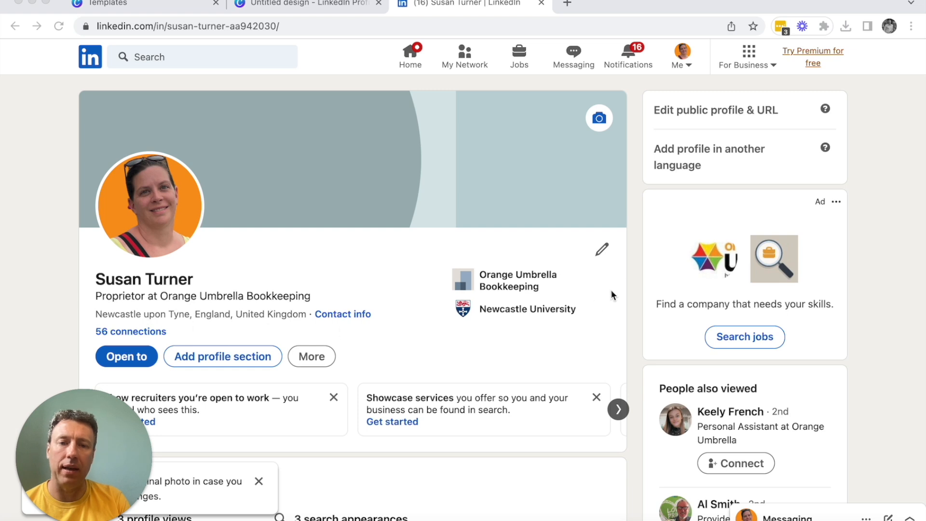
# Step: Open the profile intro for editing and change the first name to its shortened form
pyautogui.click(603, 251)
pyautogui.click(603, 251)
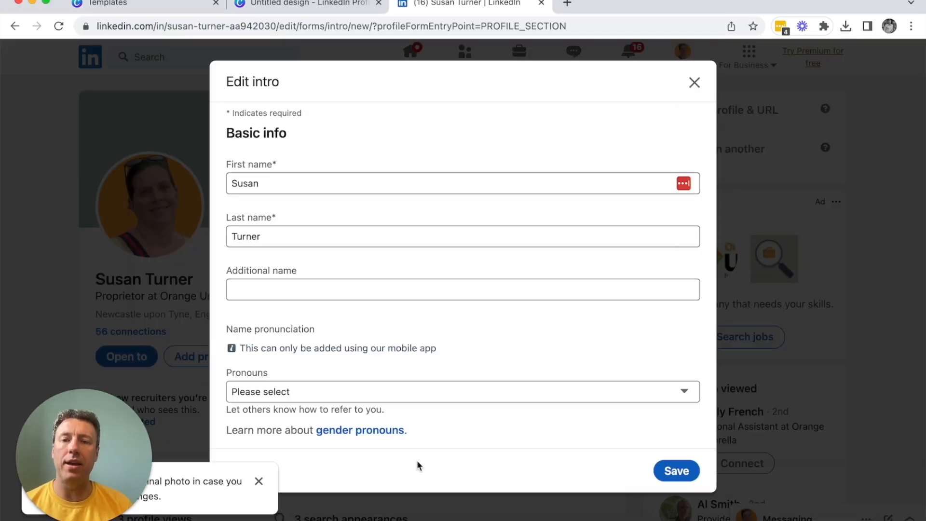
pyautogui.click(280, 185)
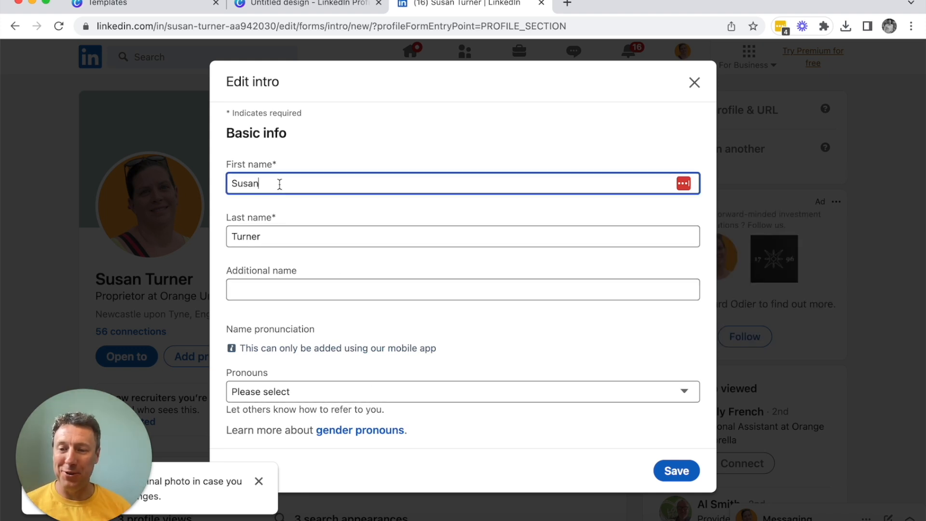
pyautogui.press('BackSpace')
pyautogui.press('BackSpace')
pyautogui.press('BackSpace')
pyautogui.write('e')
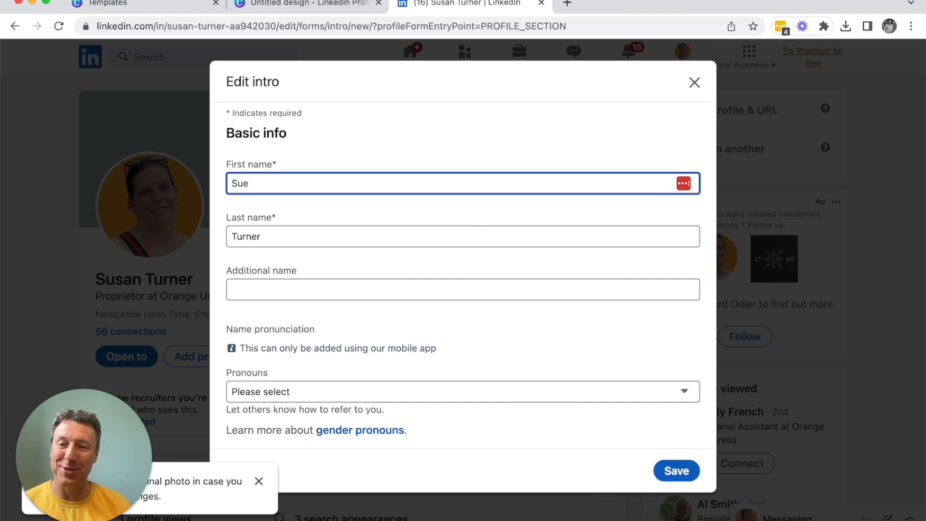
# Step: Replace the headline with "Ask me about how to gain more time in your business!"
pyautogui.scroll(-5, 393, 296)
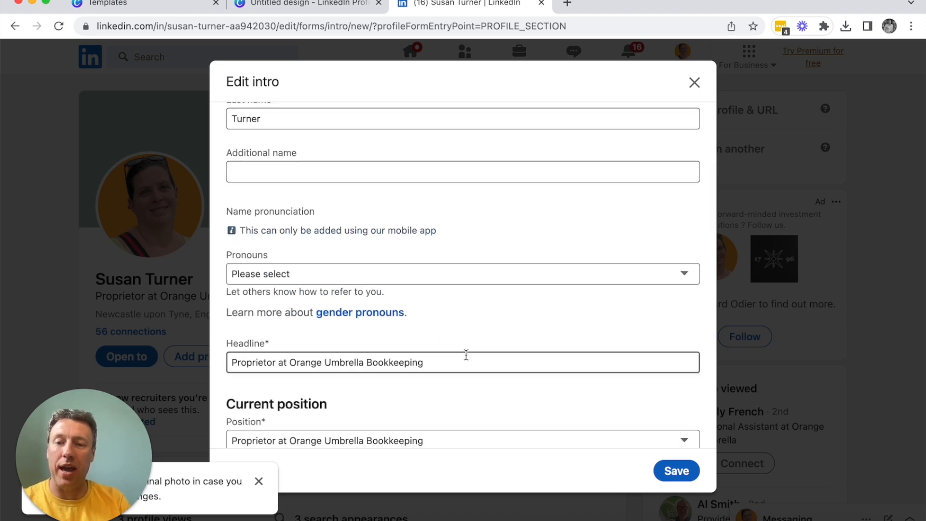
pyautogui.scroll(-5, 465, 355)
pyautogui.scroll(1, 387, 162)
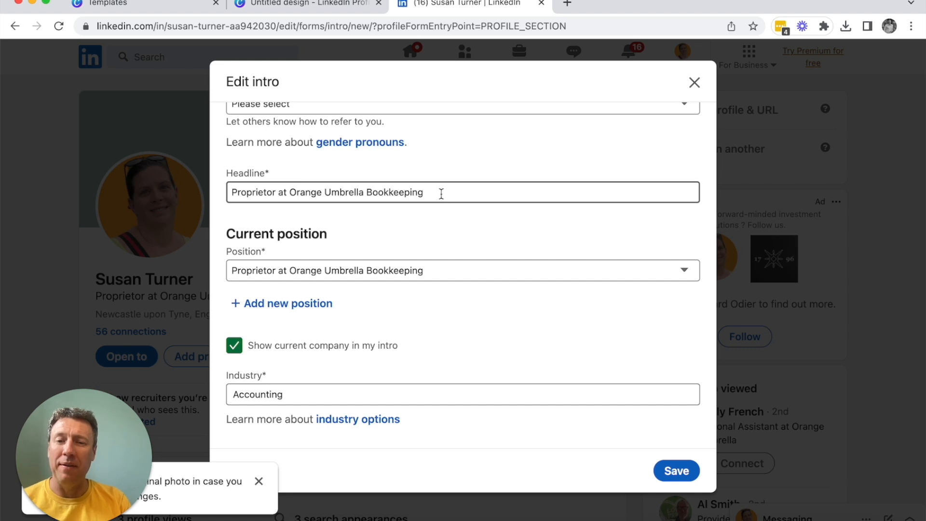
pyautogui.moveTo(442, 193); pyautogui.dragTo(232, 192)
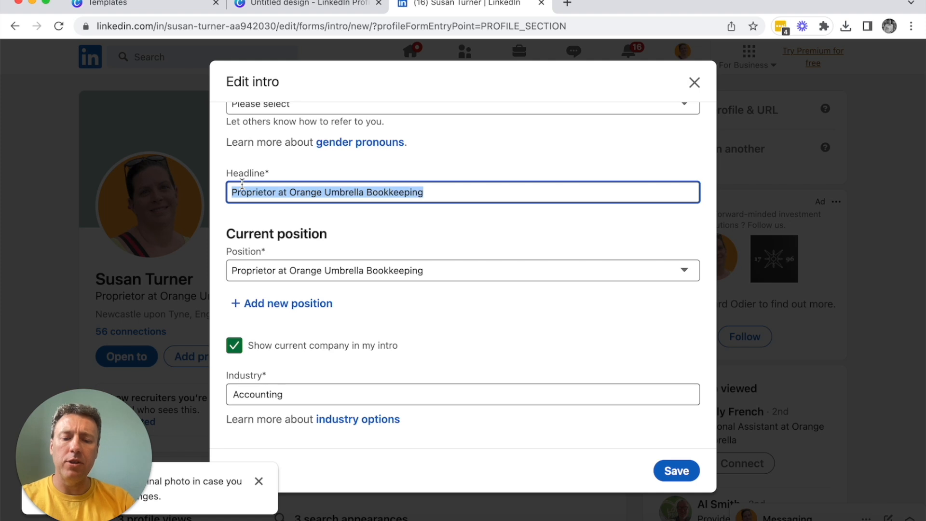
pyautogui.write('Ask me ')
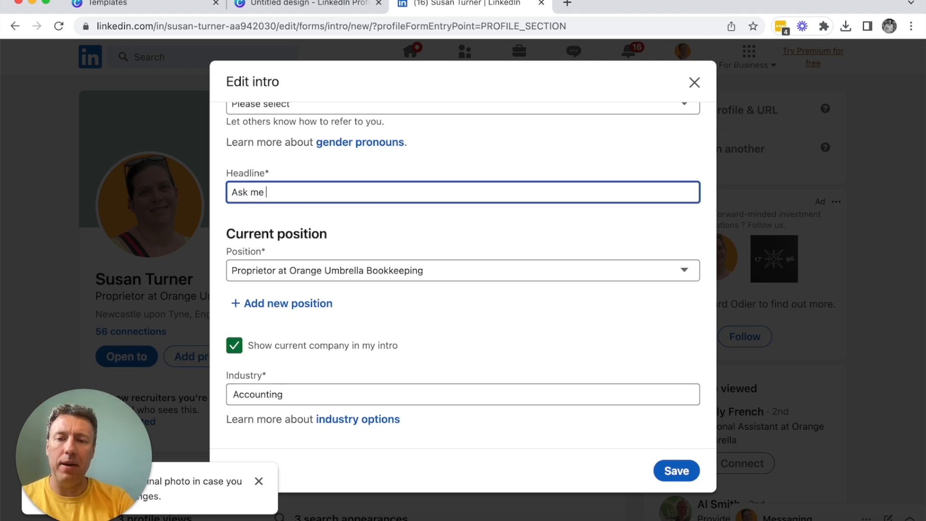
pyautogui.write('about how to ga')
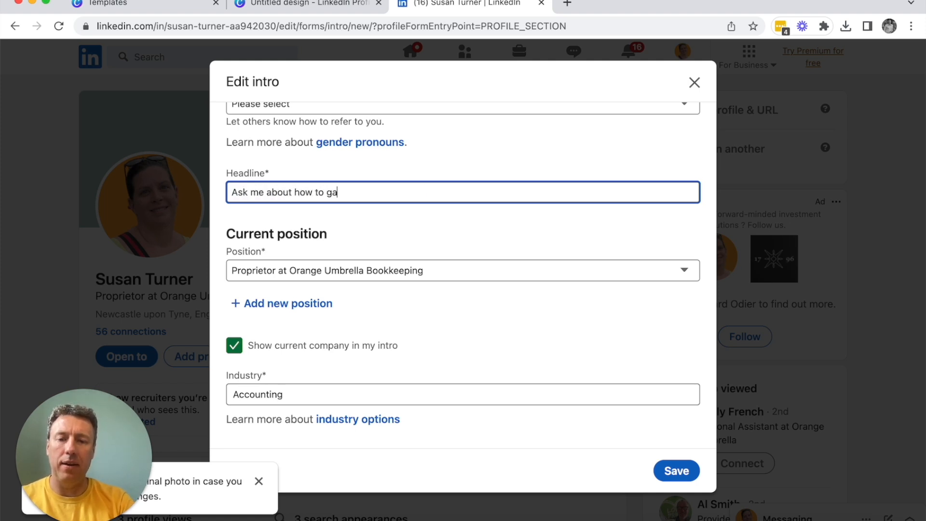
pyautogui.write('in more tim')
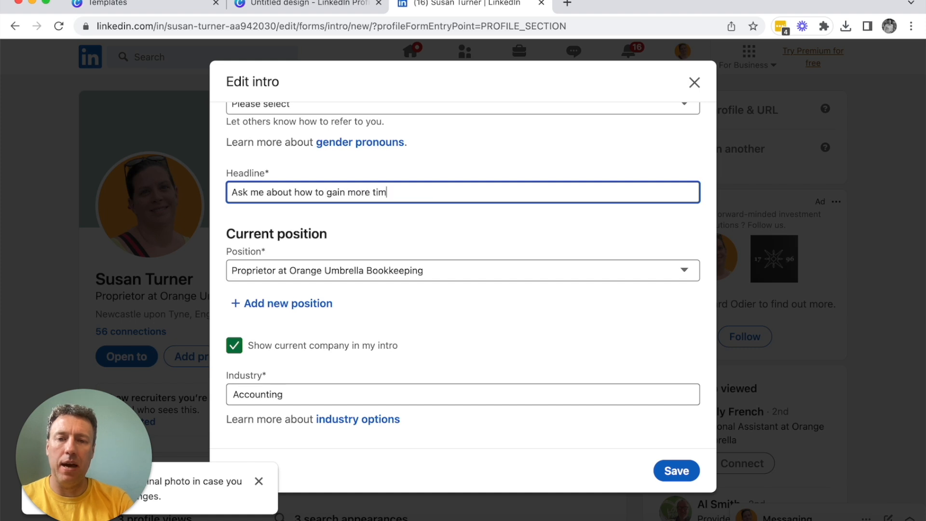
pyautogui.write('e in your business')
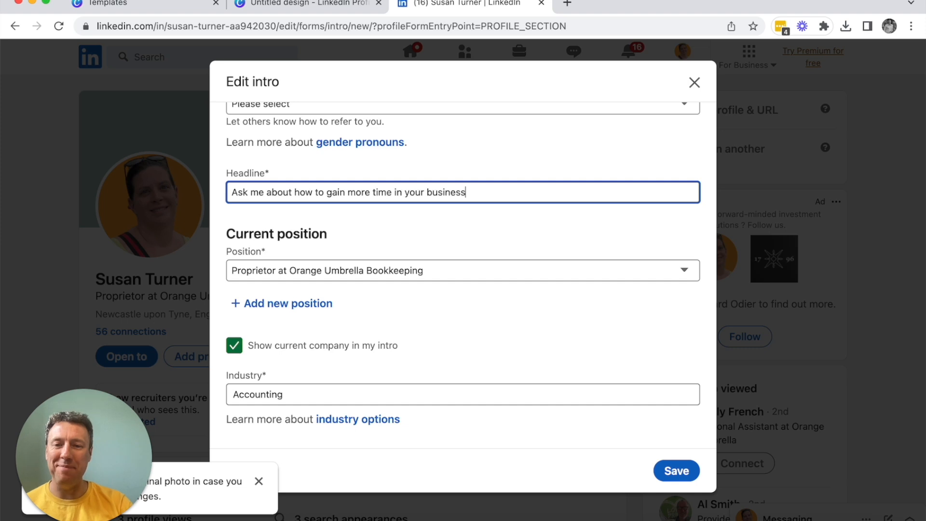
pyautogui.write('!')
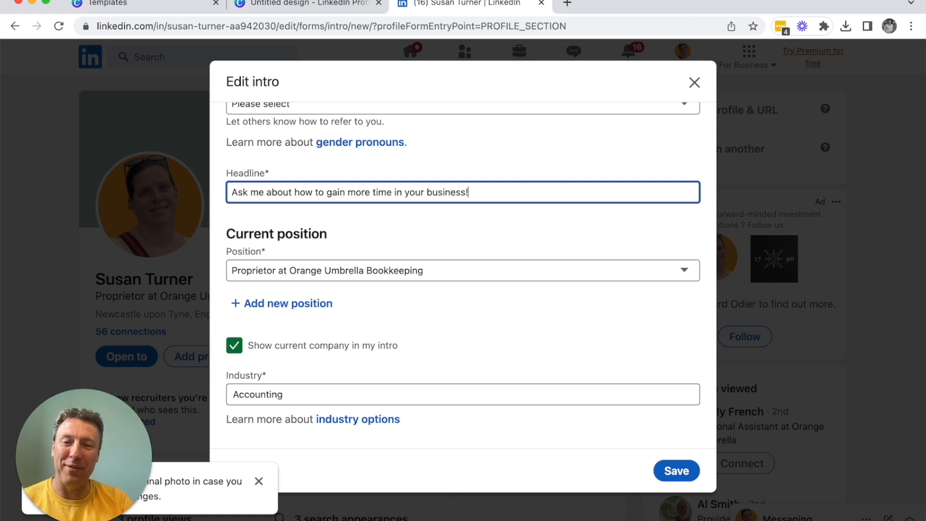
# Step: Keep "Proprietor at Orange Umbrella Bookkeeping" as the current position, review the industry, education and location fields, and save the intro
pyautogui.click(461, 273)
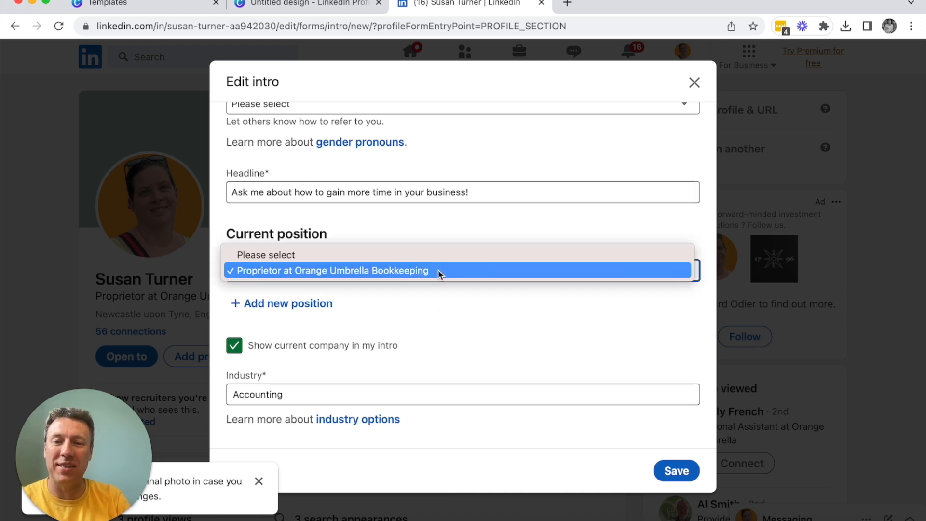
pyautogui.click(438, 270)
pyautogui.scroll(-1, 502, 325)
pyautogui.scroll(-4, 502, 324)
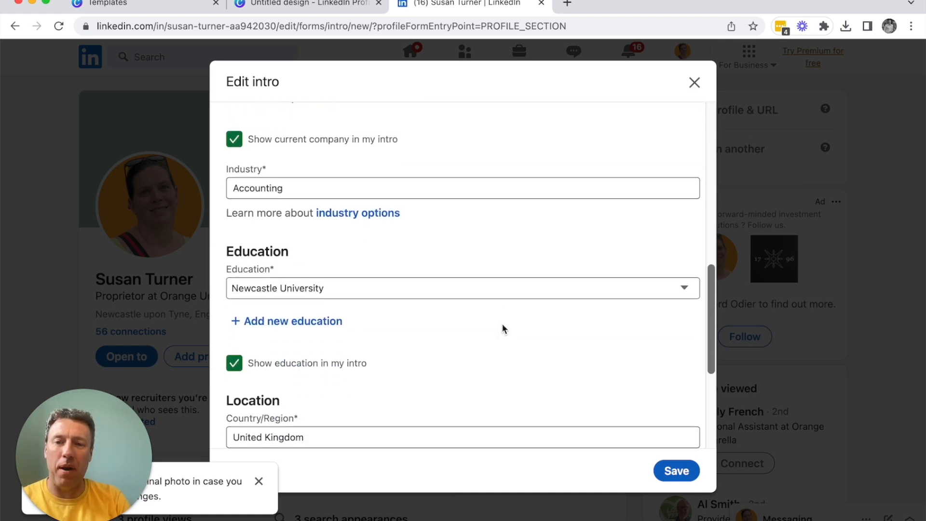
pyautogui.scroll(2, 414, 198)
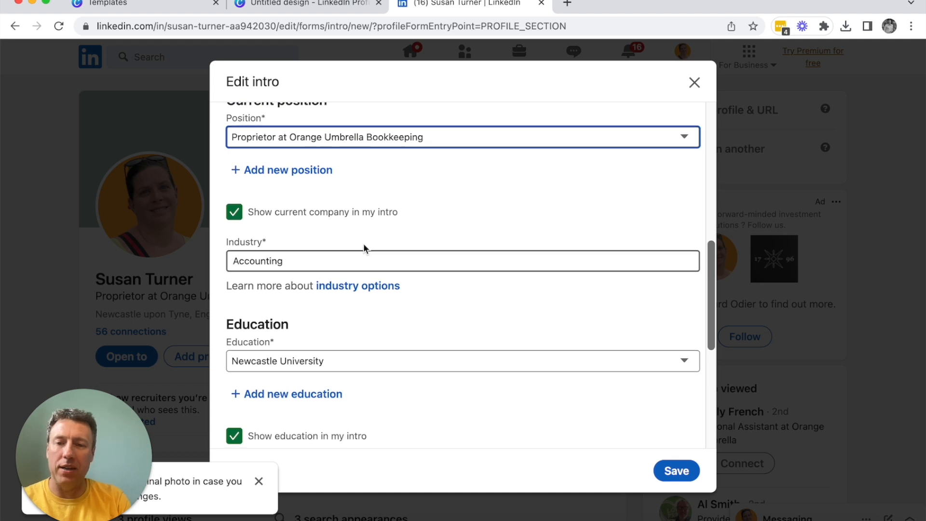
pyautogui.scroll(-2, 363, 243)
pyautogui.scroll(-3, 305, 183)
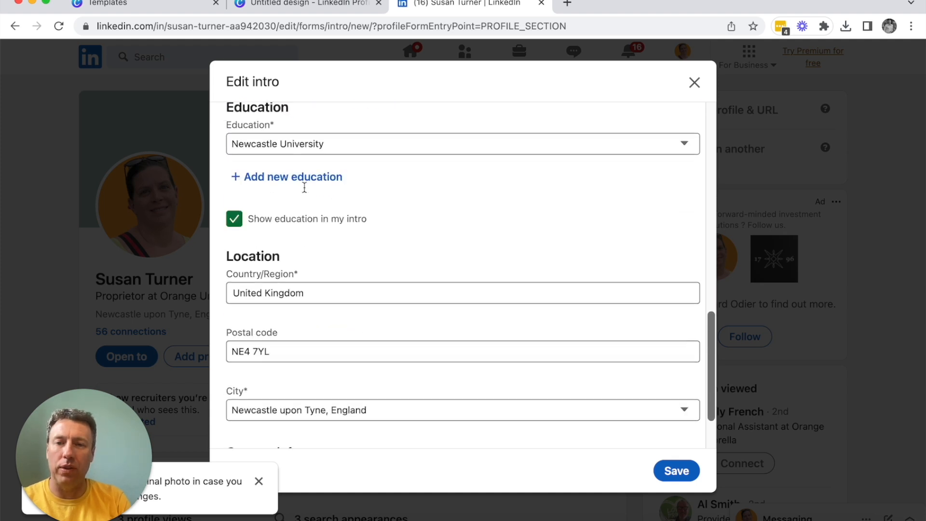
pyautogui.scroll(-2, 304, 191)
pyautogui.scroll(8, 305, 192)
pyautogui.scroll(6, 305, 191)
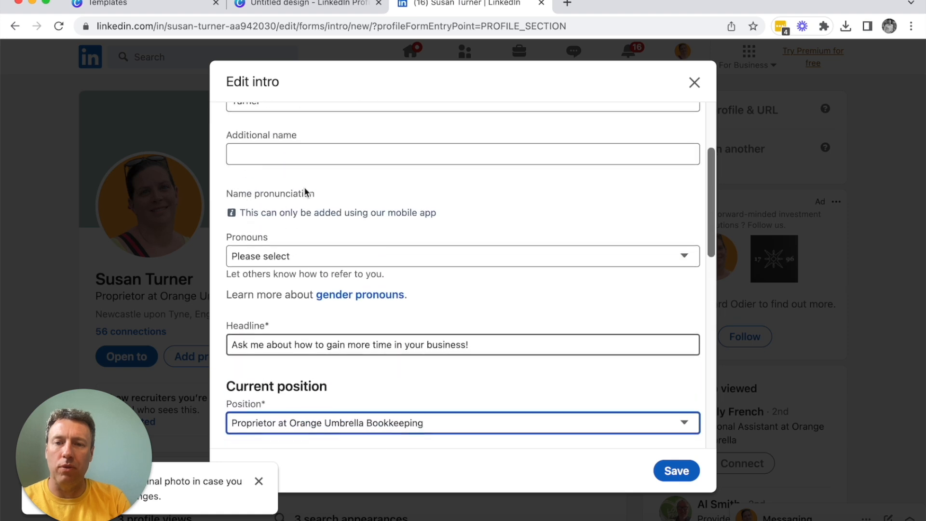
pyautogui.scroll(-2, 304, 192)
pyautogui.scroll(-8, 304, 191)
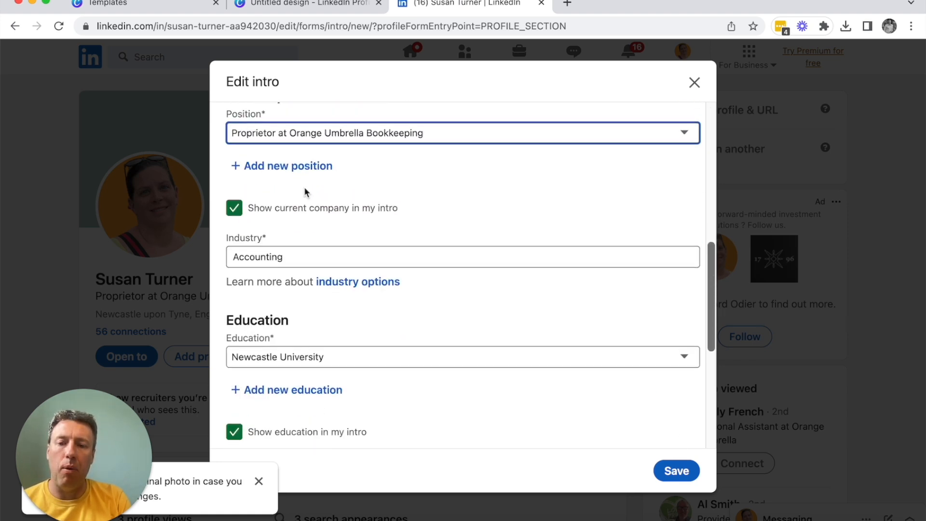
pyautogui.scroll(-2, 304, 191)
pyautogui.scroll(-4, 368, 311)
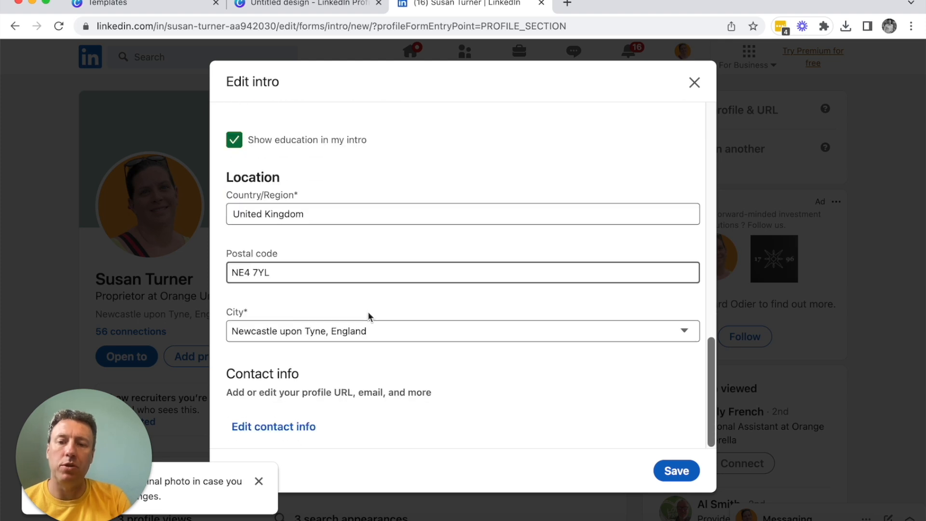
pyautogui.click(668, 472)
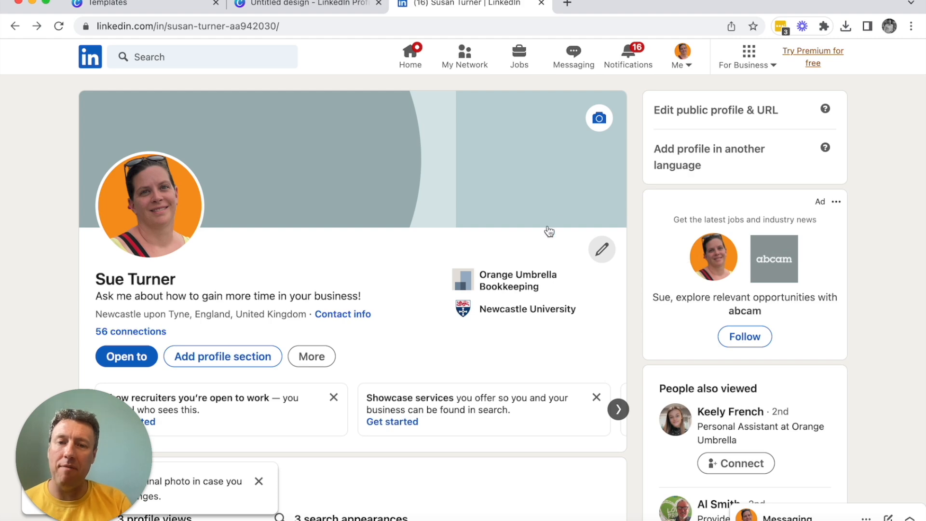
# Step: Switch to Canva, return to its home page and search for "linkedin banner" templates
pyautogui.click(309, 6)
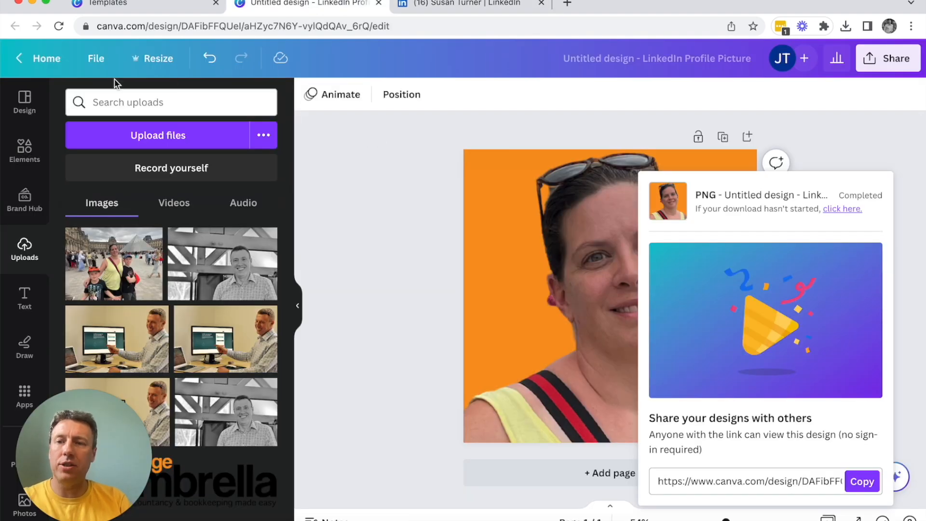
pyautogui.click(38, 60)
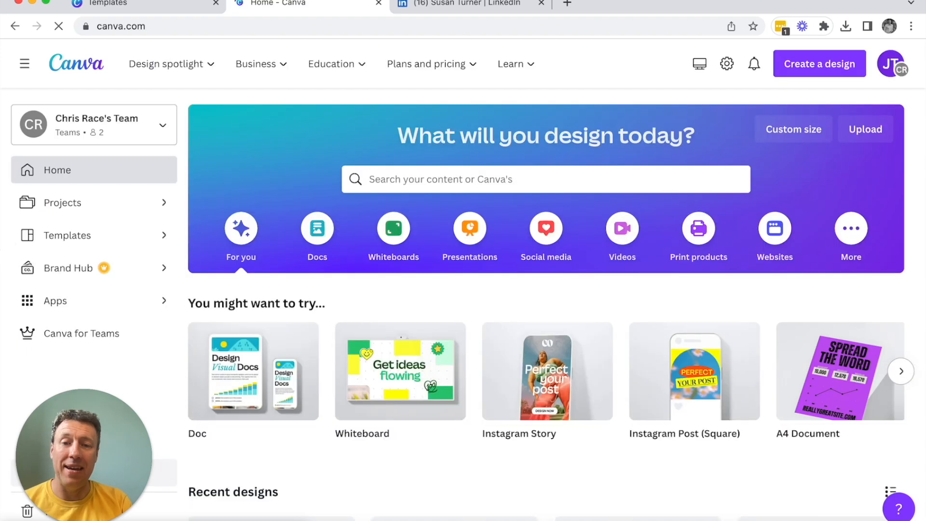
pyautogui.click(411, 176)
pyautogui.write('li')
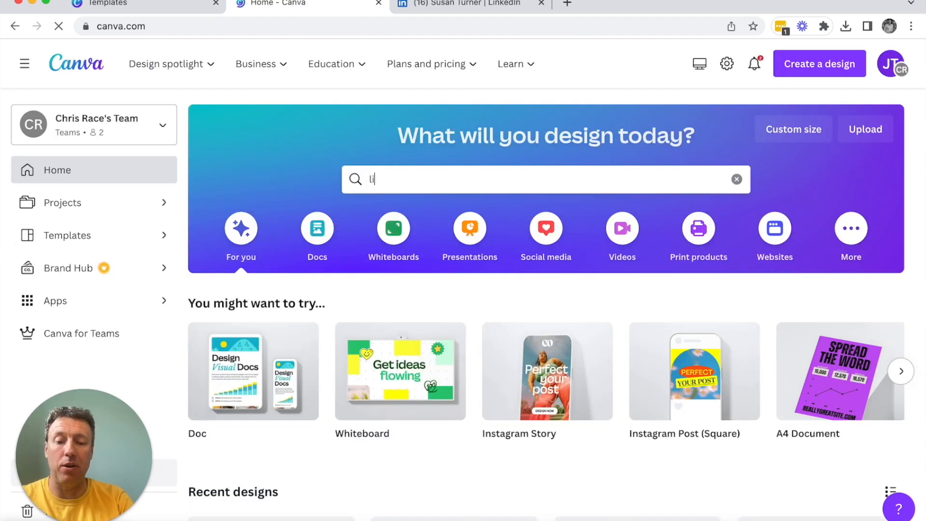
pyautogui.write('nkedin banner')
pyautogui.press('Return')
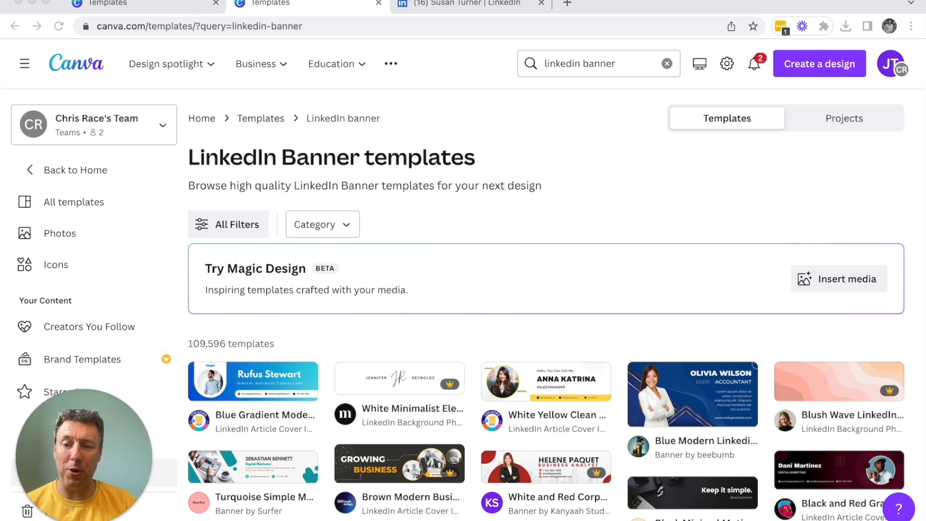
# Step: Browse the LinkedIn banner templates and open the yellow and navy "Corporate LinkedIn Banner" by Lyanatha Studio for customising
pyautogui.scroll(-6, 363, 352)
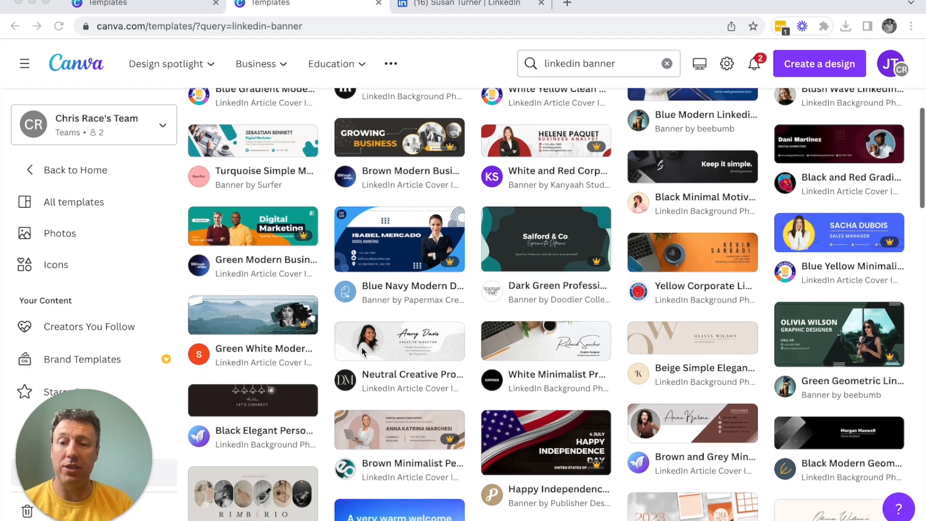
pyautogui.scroll(-2, 362, 352)
pyautogui.scroll(-5, 363, 351)
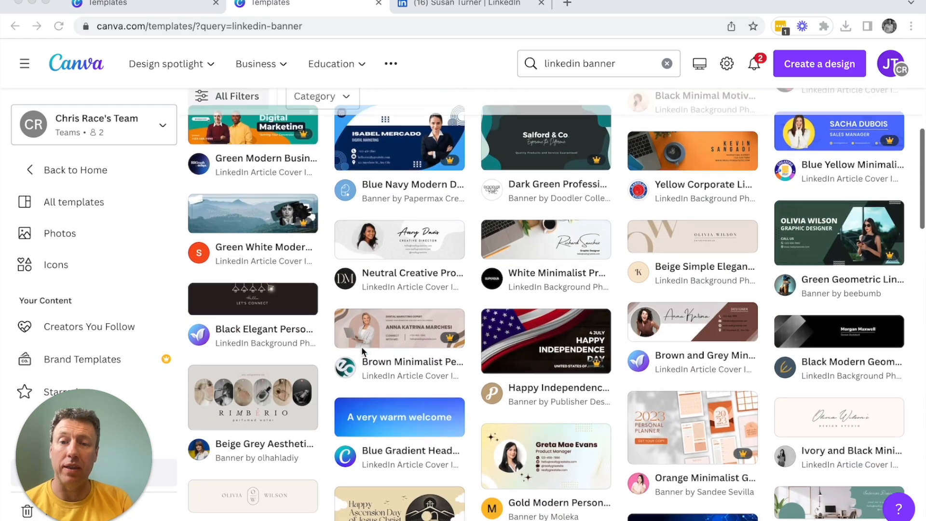
pyautogui.scroll(-4, 362, 352)
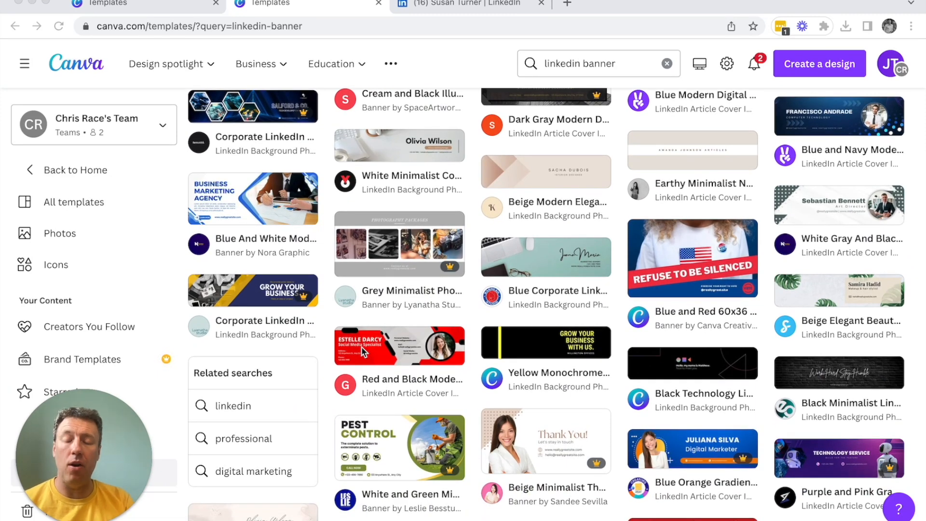
pyautogui.click(255, 291)
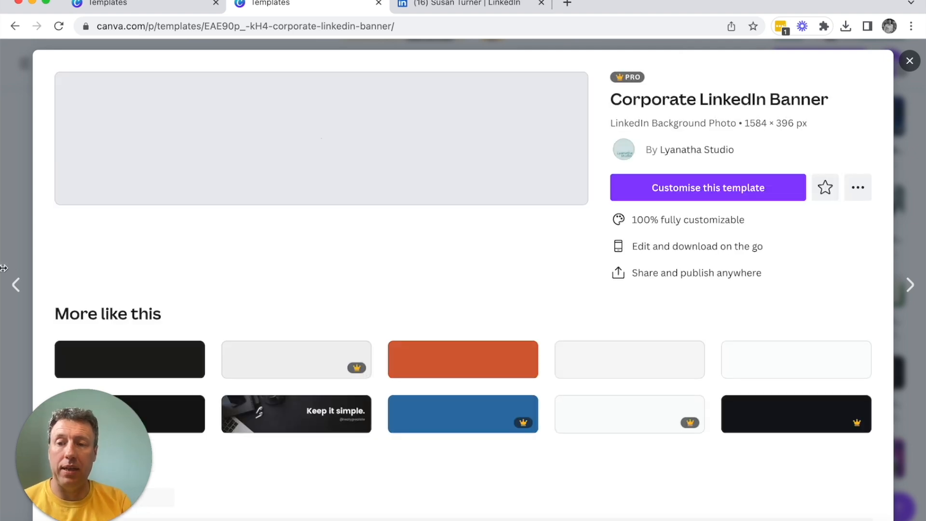
pyautogui.click(704, 188)
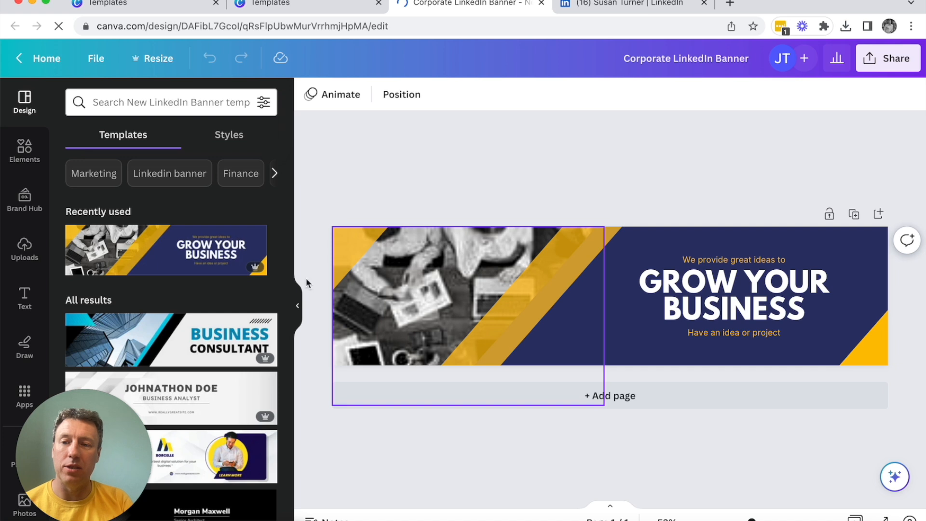
# Step: Change the banner's navy background to the orange solid default colour
pyautogui.press('super+Tab')
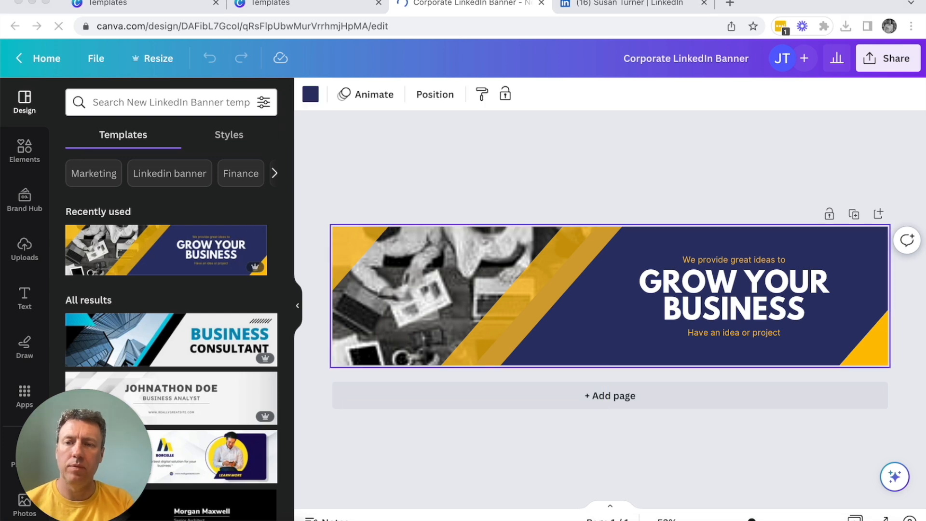
pyautogui.click(608, 337)
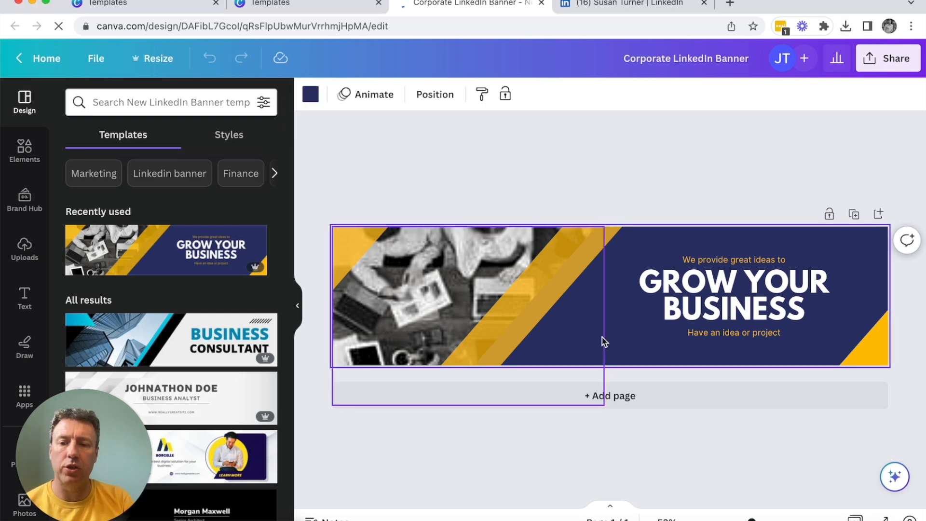
pyautogui.click(311, 94)
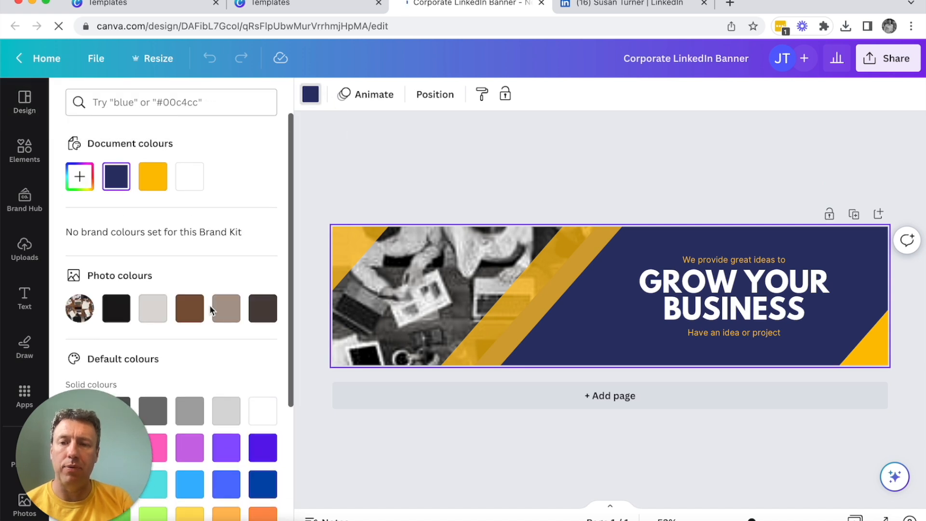
pyautogui.scroll(-4, 209, 305)
pyautogui.click(263, 343)
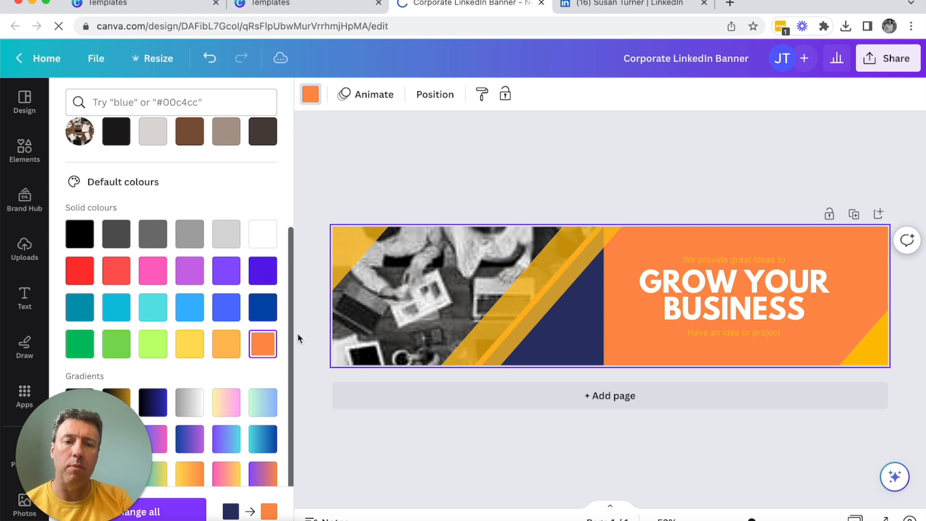
# Step: Delete the desk photo and its remaining navy frame from the banner
pyautogui.click(586, 315)
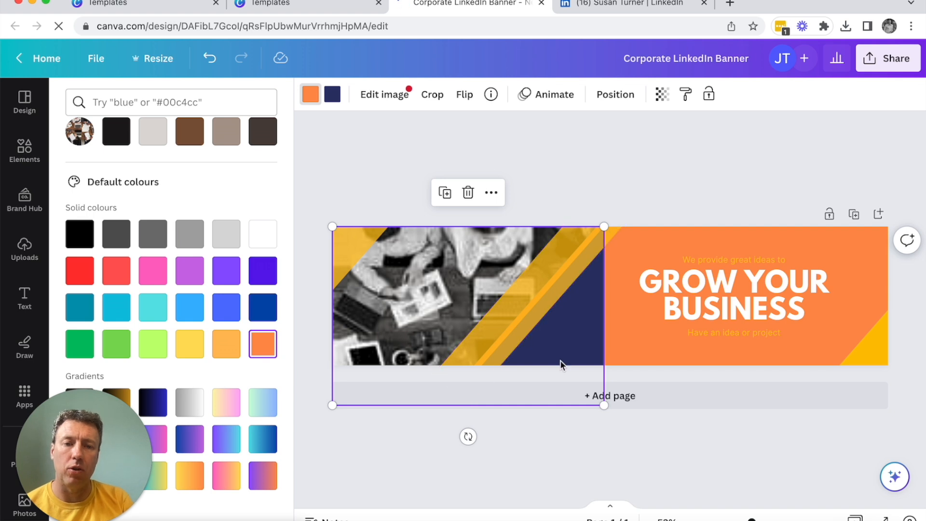
pyautogui.moveTo(558, 358)
pyautogui.mouseDown()
pyautogui.moveTo(557, 400)
pyautogui.moveTo(574, 338)
pyautogui.moveTo(552, 186)
pyautogui.moveTo(568, 352)
pyautogui.mouseUp()
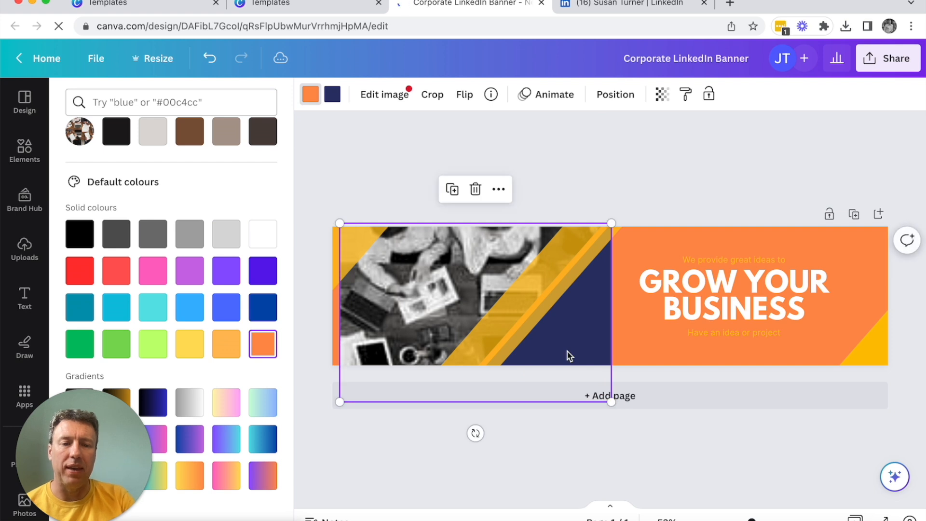
pyautogui.press('Delete')
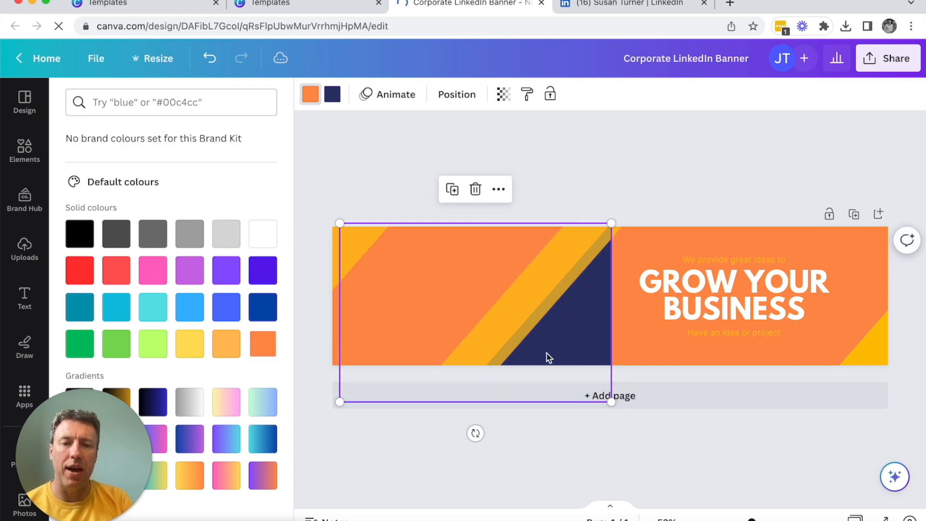
pyautogui.moveTo(569, 348); pyautogui.dragTo(523, 295)
pyautogui.press('Delete')
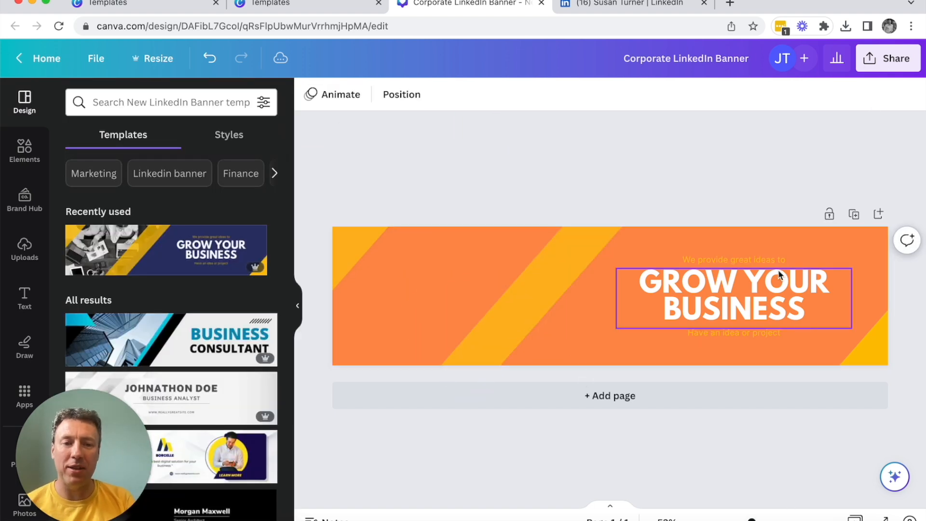
# Step: Recolour the "GROW YOUR BUSINESS" heading and the small text lines above and below it dark grey, keeping the banner a single page
pyautogui.click(746, 297)
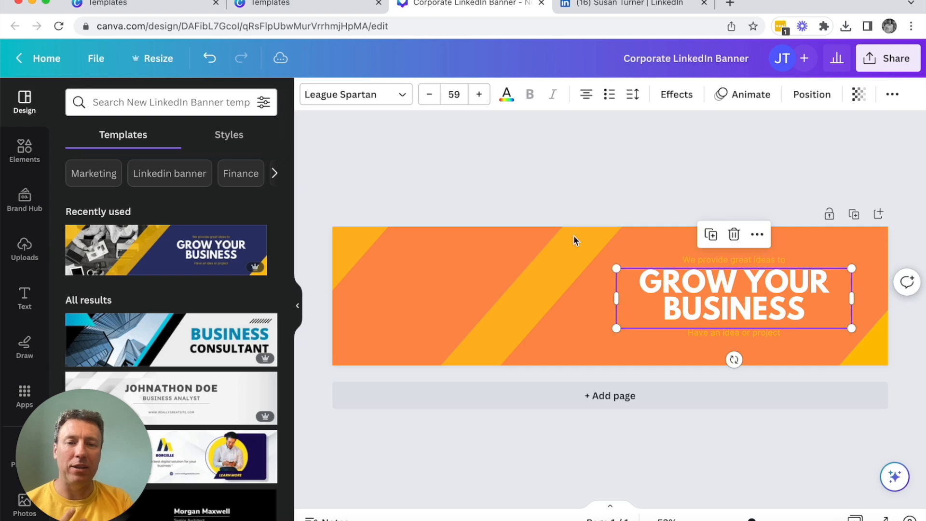
pyautogui.click(507, 94)
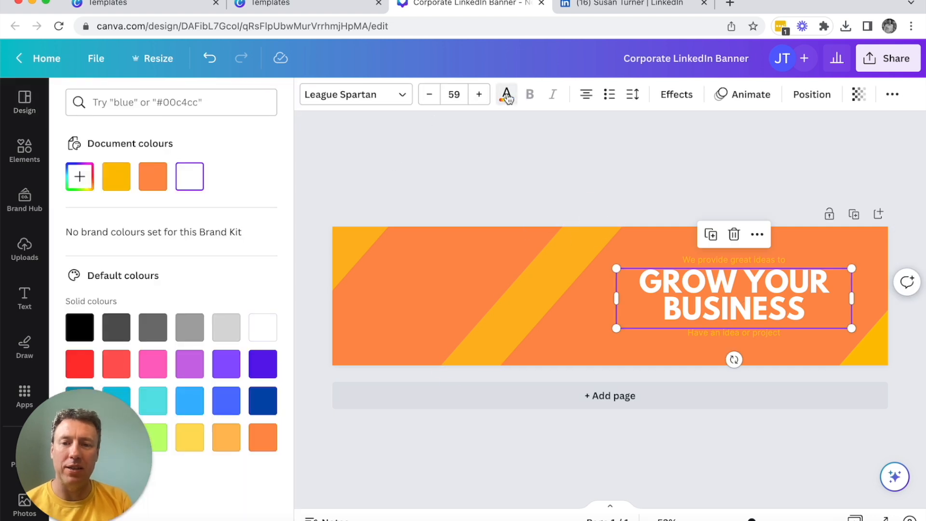
pyautogui.click(116, 328)
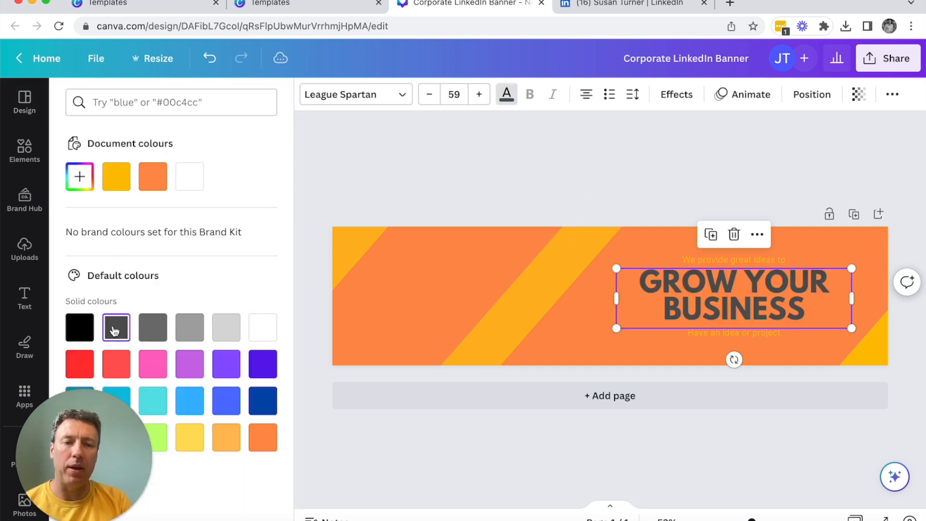
pyautogui.click(734, 261)
pyautogui.click(120, 329)
pyautogui.click(735, 333)
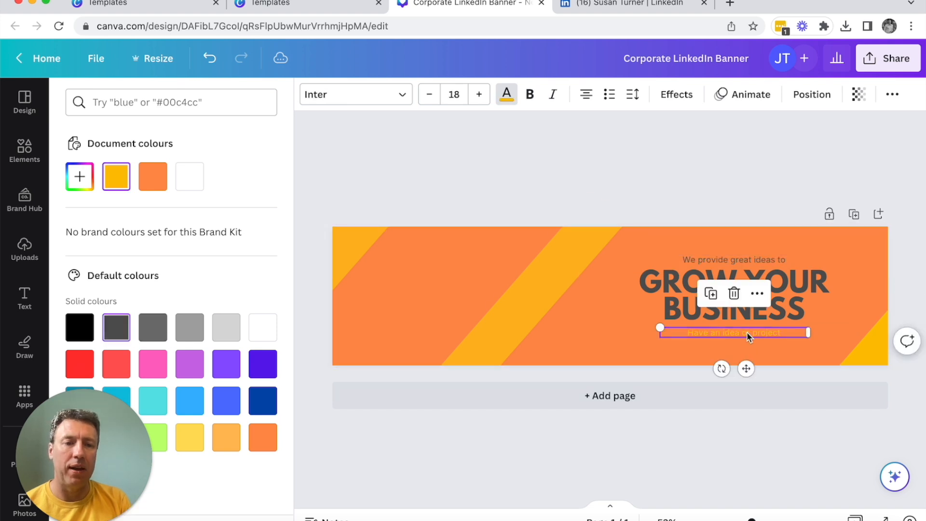
pyautogui.click(116, 333)
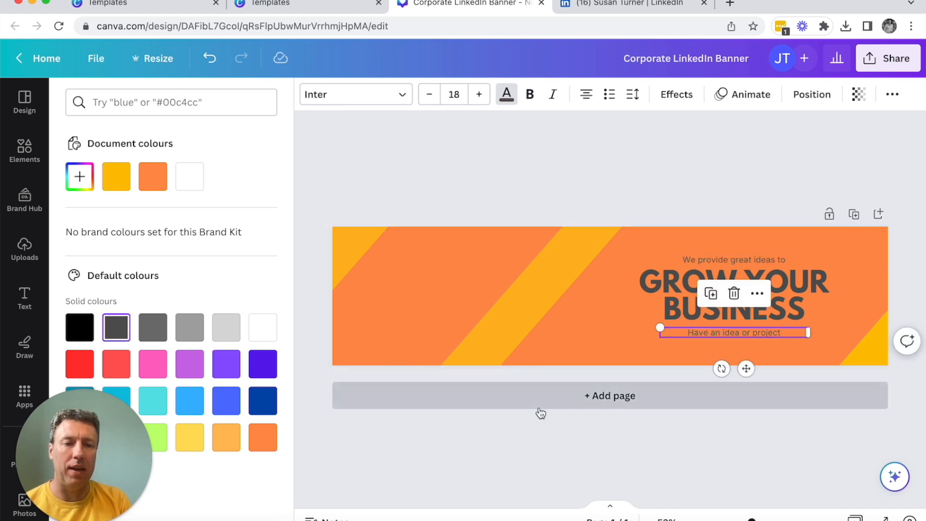
pyautogui.click(541, 403)
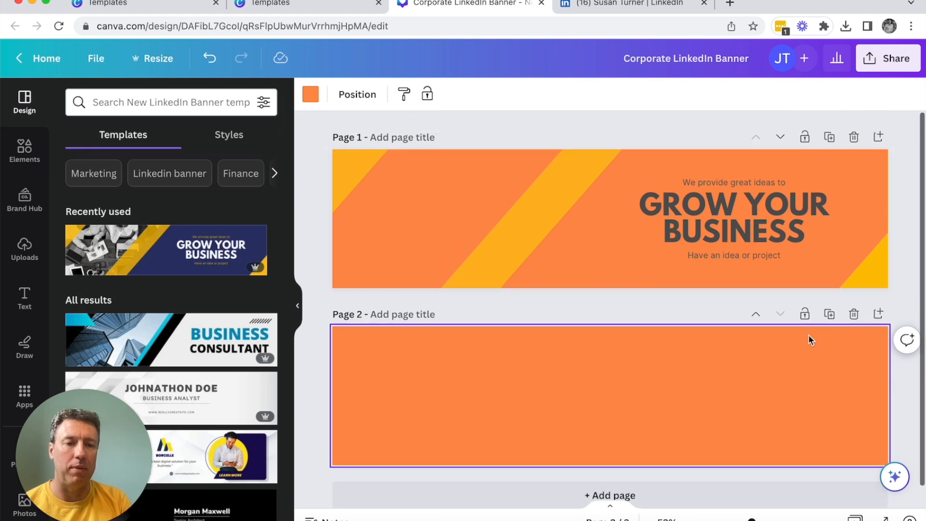
pyautogui.click(853, 314)
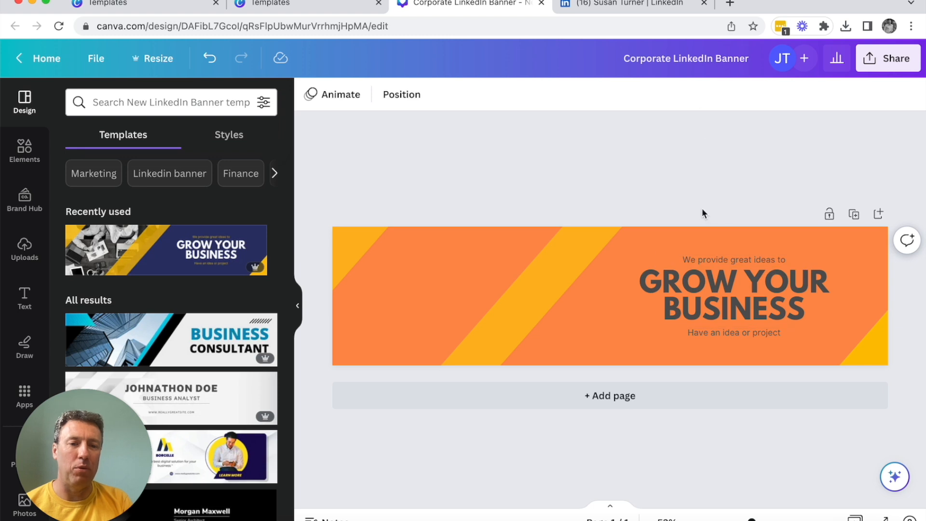
# Step: Replace the small line above the heading with "Accounting to help you"
pyautogui.click(767, 301)
pyautogui.click(783, 300)
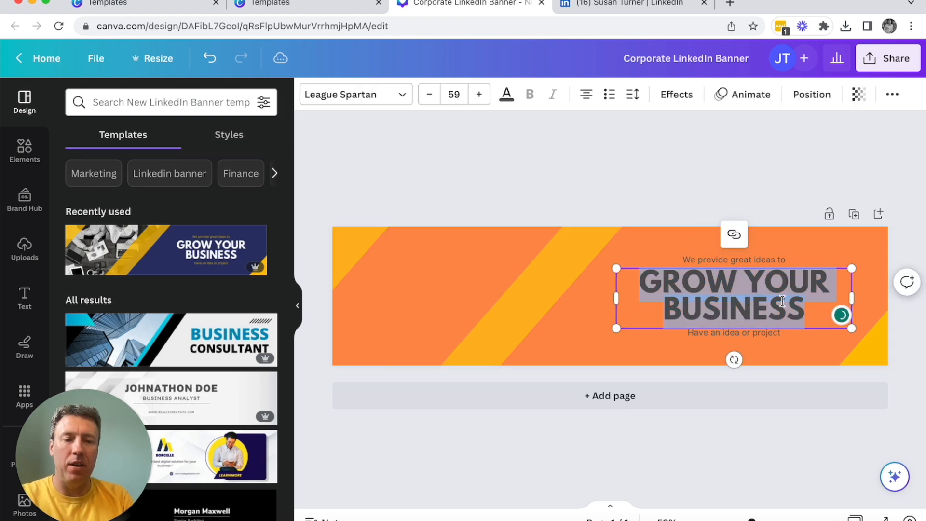
pyautogui.doubleClick(733, 260)
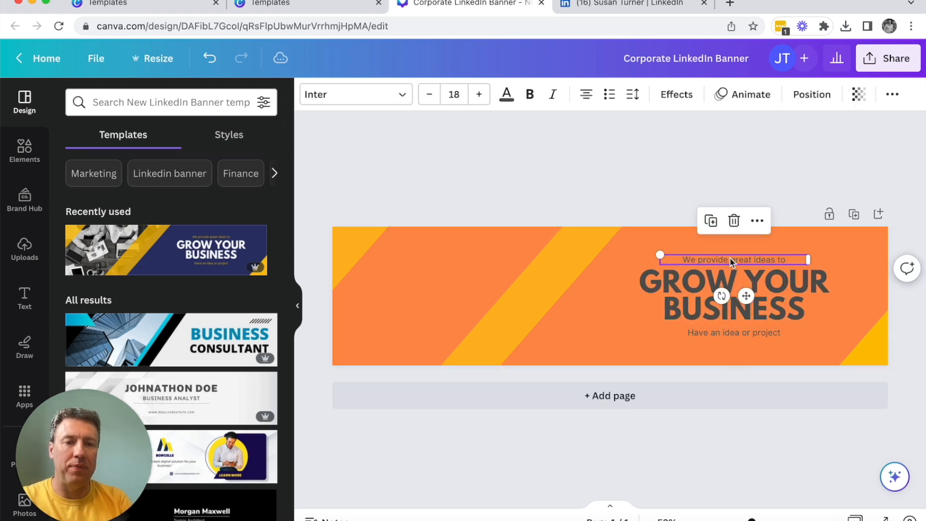
pyautogui.write('Accountan')
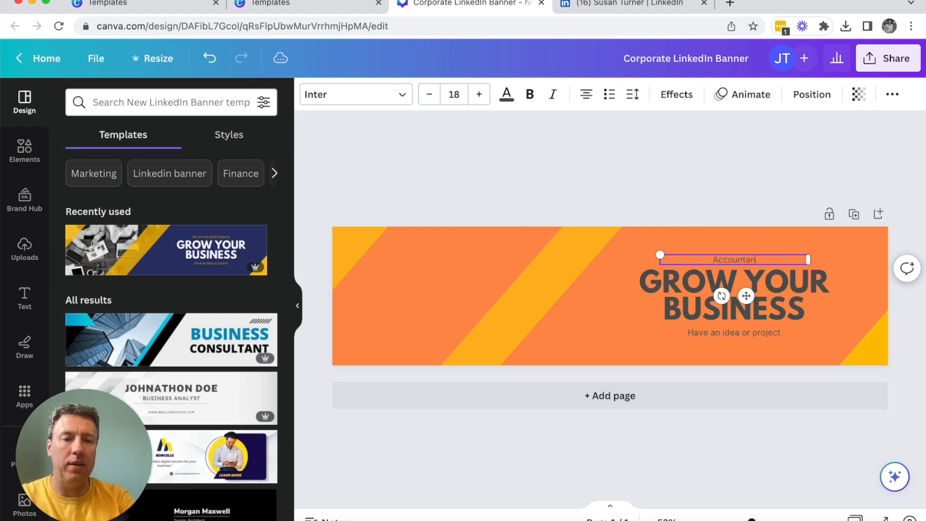
pyautogui.press('BackSpace')
pyautogui.write('ing to')
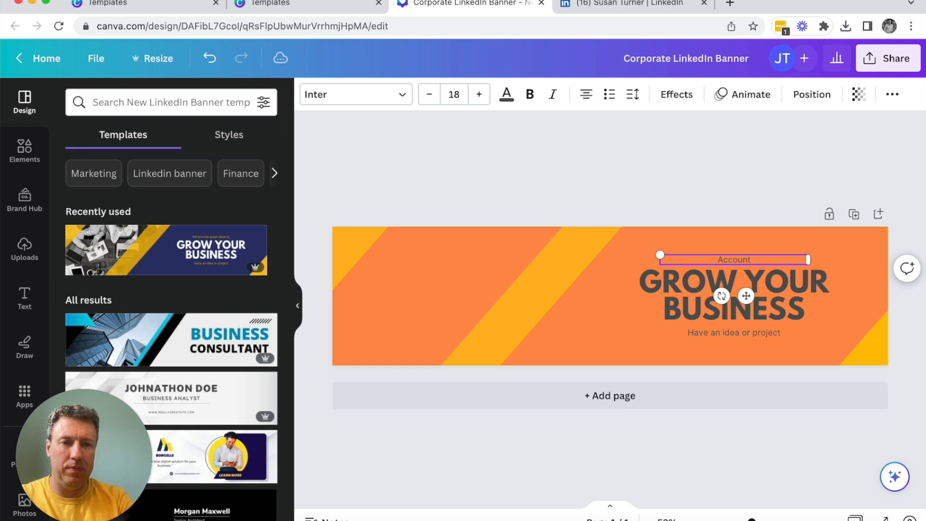
pyautogui.write(' help you')
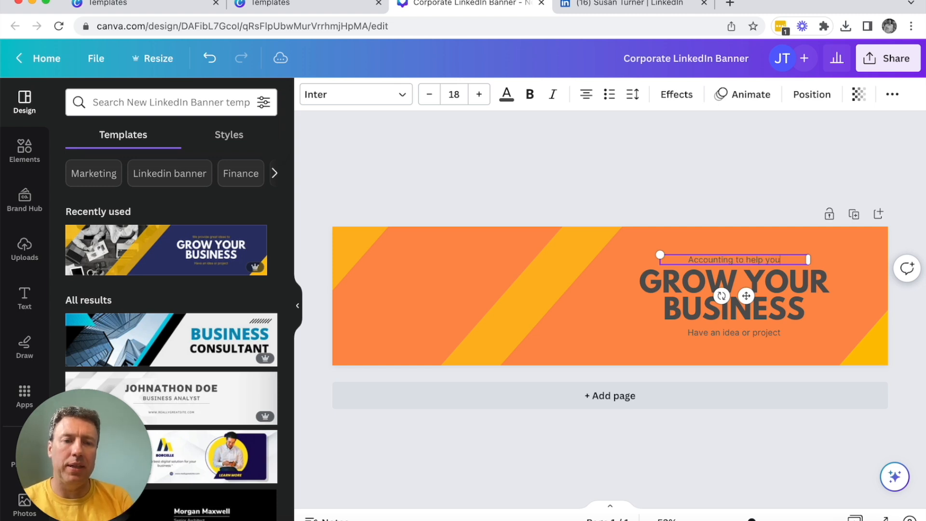
# Step: Replace the line below the heading with "Accoutancy and bookkeeping made easy" and widen its text box to fit on one line
pyautogui.click(757, 335)
pyautogui.click(757, 334)
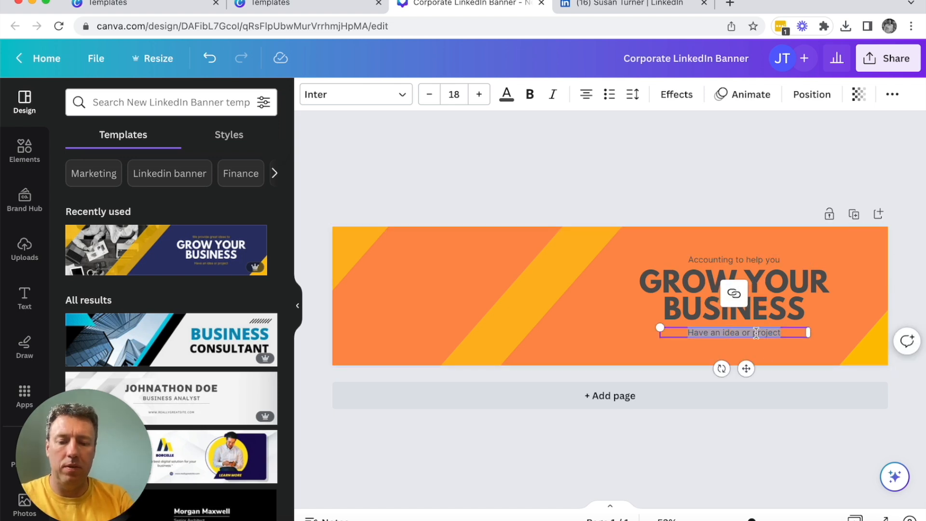
pyautogui.write('Accoutancy and bookkeeping made easy')
pyautogui.press('Return')
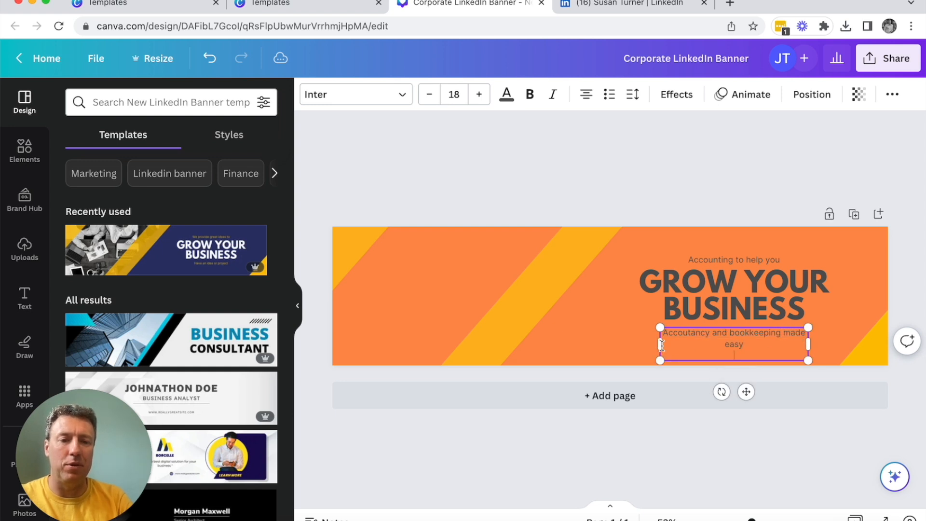
pyautogui.moveTo(662, 344); pyautogui.dragTo(644, 343)
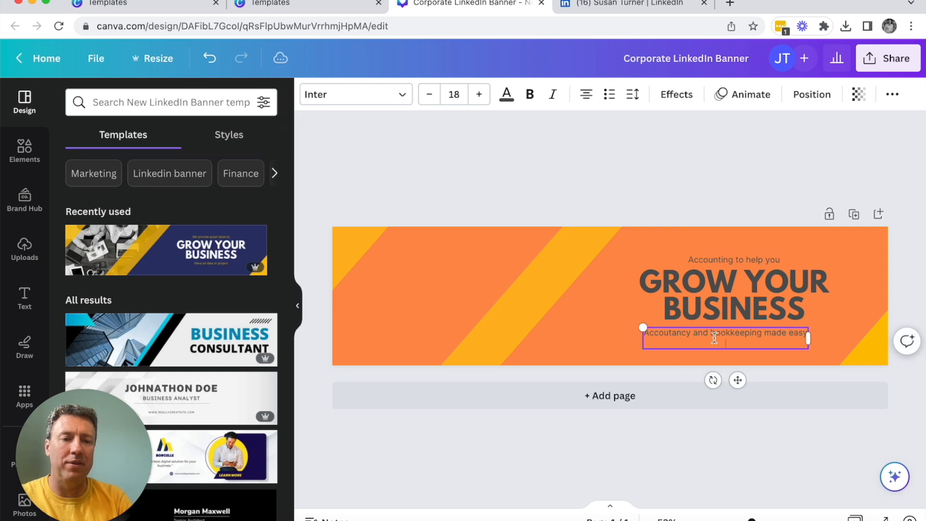
pyautogui.click(678, 447)
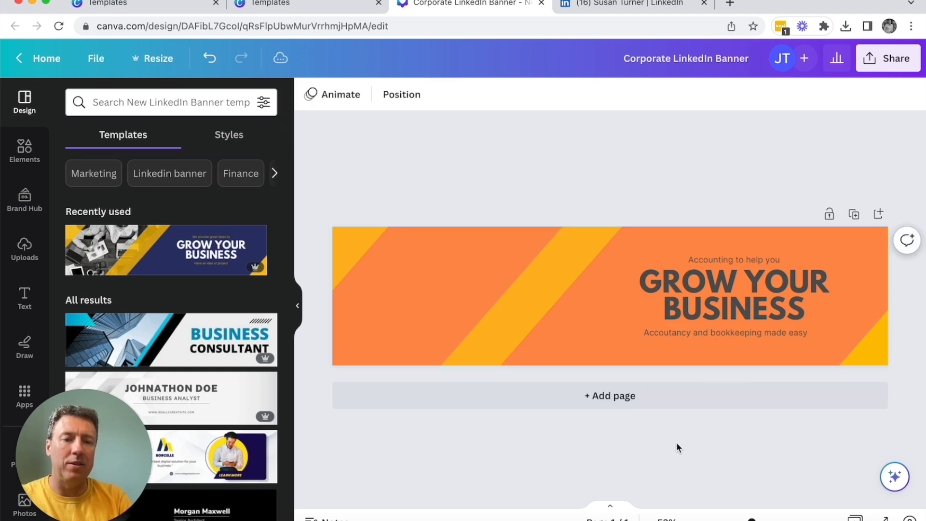
# Step: Correct the spelling of the first word in the line below the heading to "Accountancy"
pyautogui.click(678, 336)
pyautogui.click(679, 334)
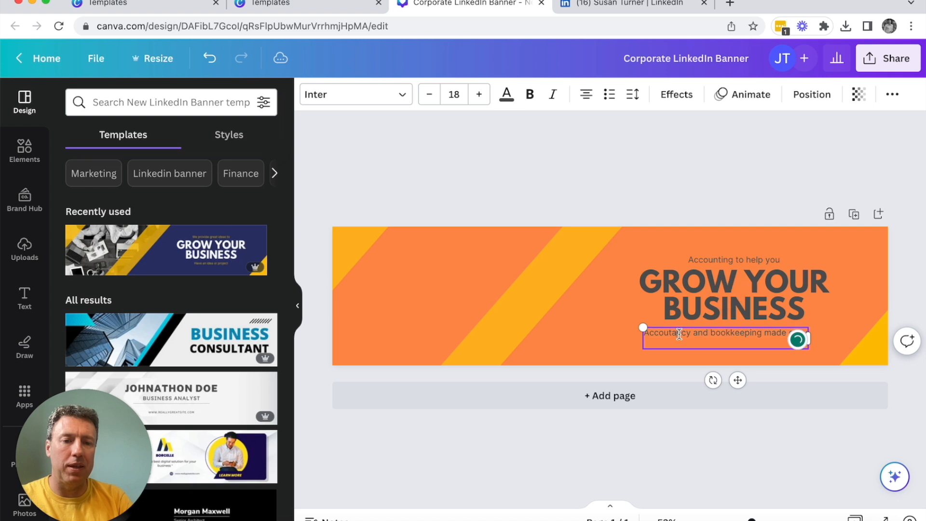
pyautogui.click(670, 333)
pyautogui.write('n')
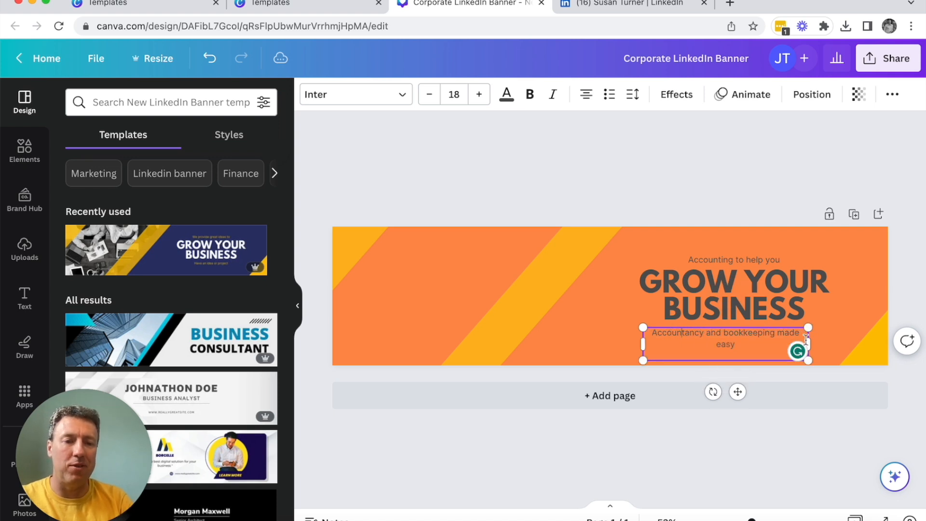
# Step: Widen the text box below the heading so its line fits on one row, and download the finished banner
pyautogui.moveTo(807, 342); pyautogui.dragTo(824, 344)
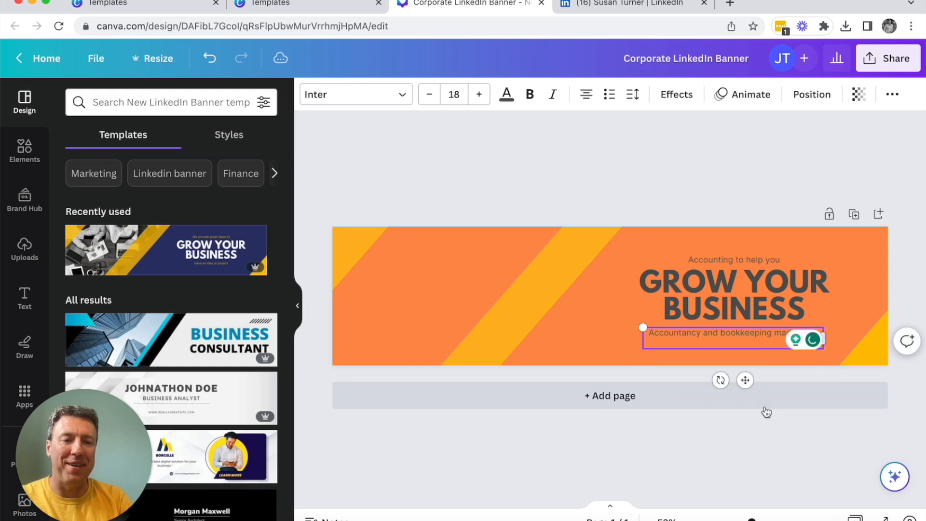
pyautogui.click(773, 440)
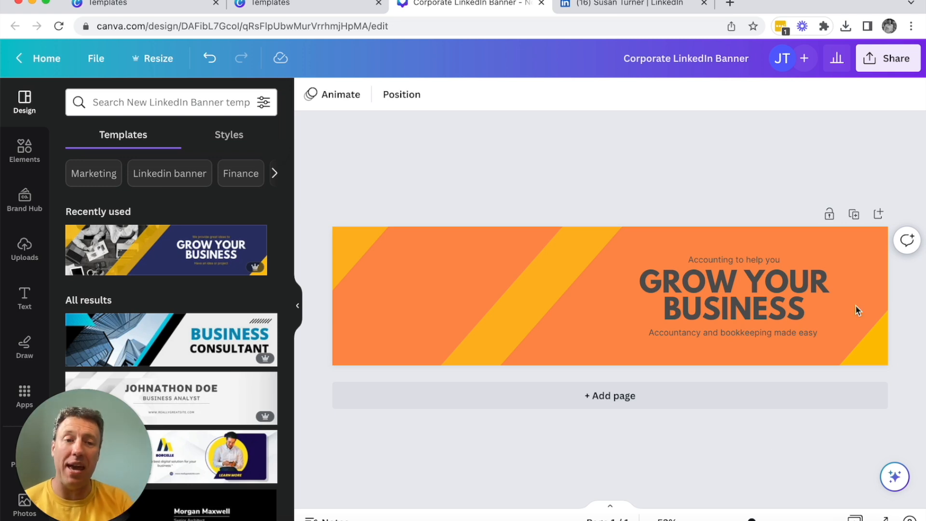
pyautogui.click(891, 67)
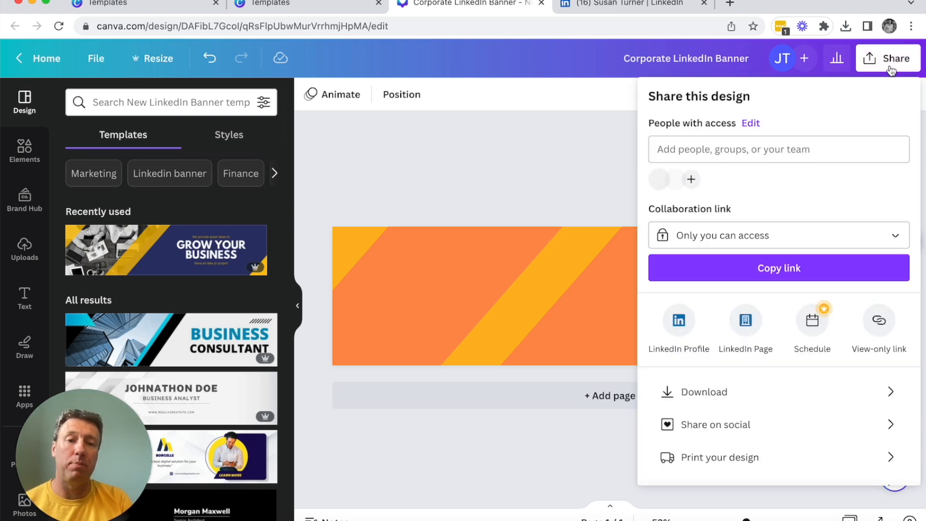
pyautogui.click(704, 398)
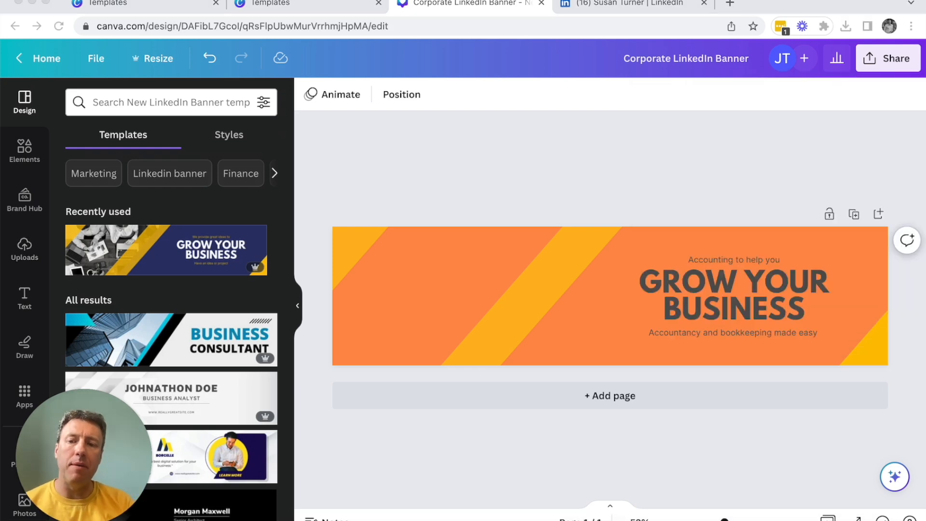
# Step: Switch to LinkedIn, upload the downloaded banner as the profile's background photo and apply it without changing the crop
pyautogui.click(599, 5)
pyautogui.click(598, 120)
pyautogui.click(610, 405)
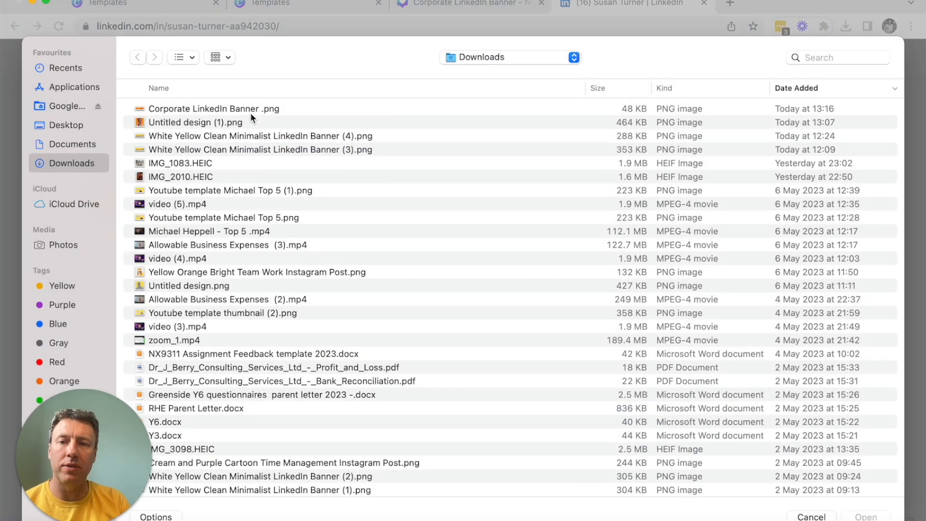
pyautogui.doubleClick(251, 110)
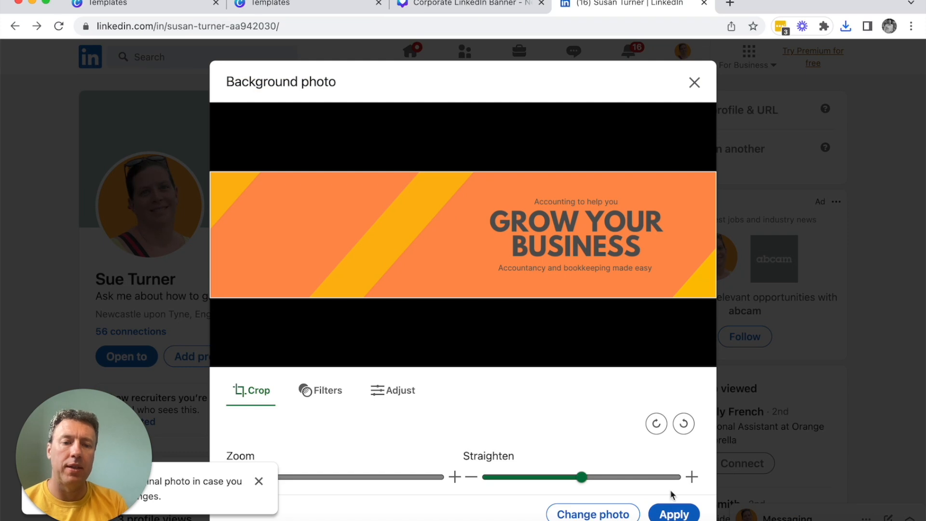
pyautogui.click(673, 514)
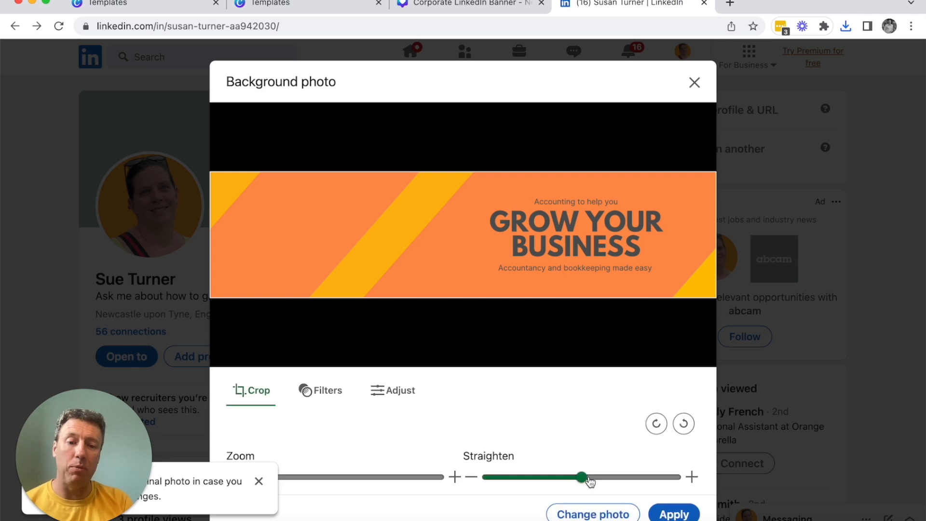
pyautogui.click(671, 513)
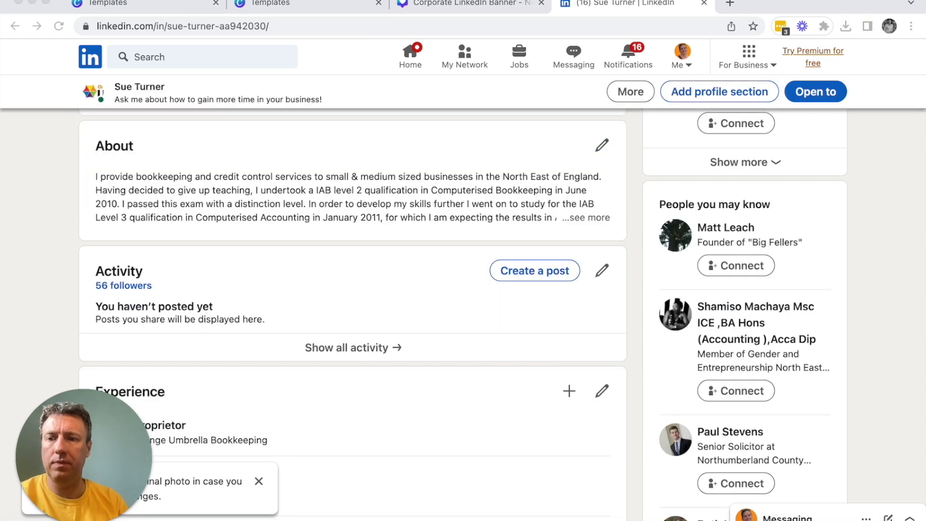
# Step: Open the profile's About section for editing and delete all of its existing text, including the Specialties line
pyautogui.scroll(15, 246, 138)
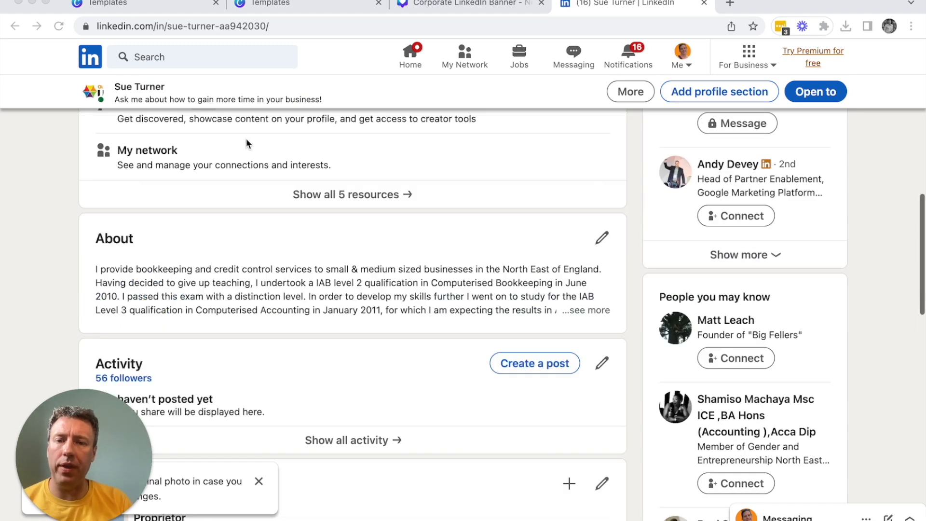
pyautogui.scroll(-5, 226, 215)
pyautogui.scroll(-13, 413, 175)
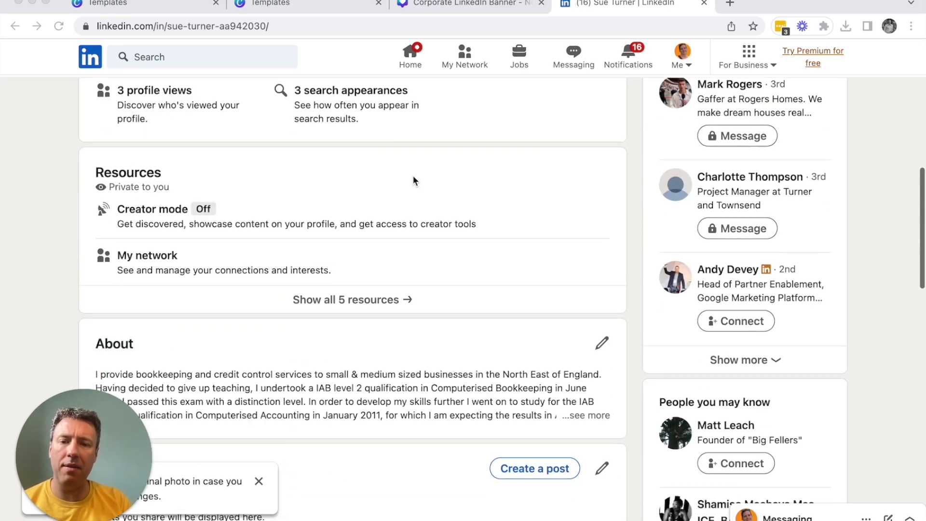
pyautogui.scroll(4, 409, 242)
pyautogui.scroll(1, 409, 245)
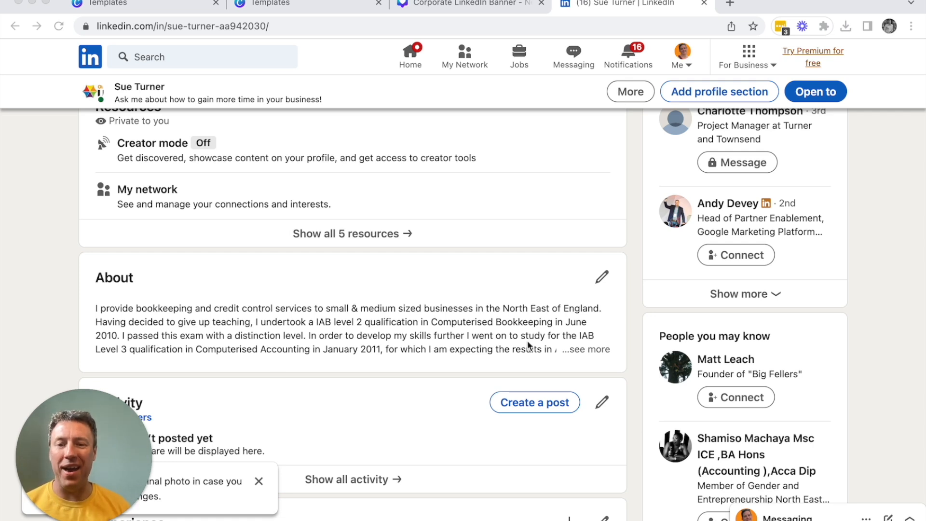
pyautogui.click(601, 277)
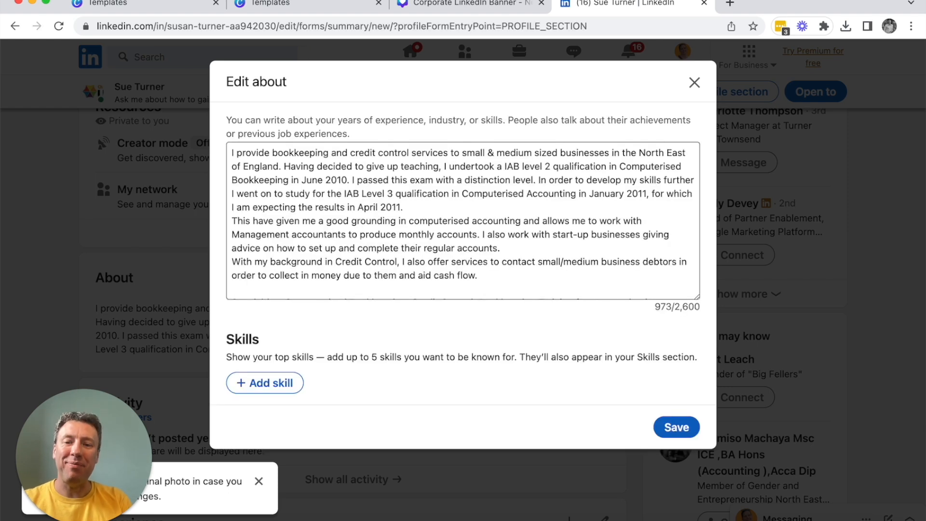
pyautogui.moveTo(499, 279); pyautogui.dragTo(216, 151)
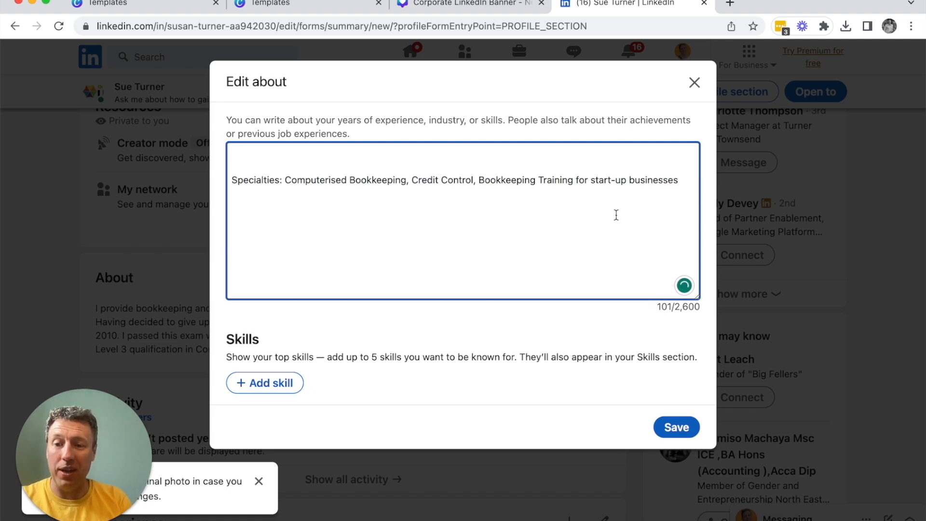
pyautogui.moveTo(684, 180); pyautogui.dragTo(223, 153)
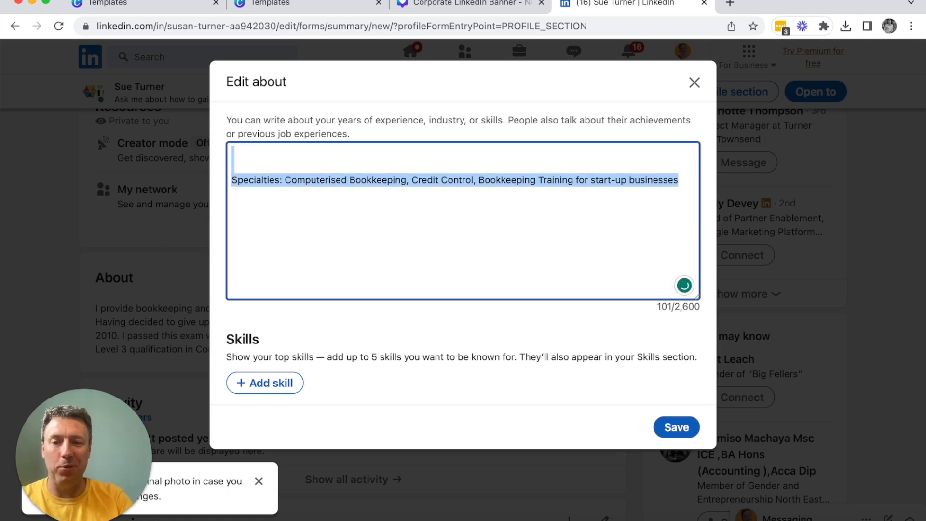
pyautogui.press('BackSpace')
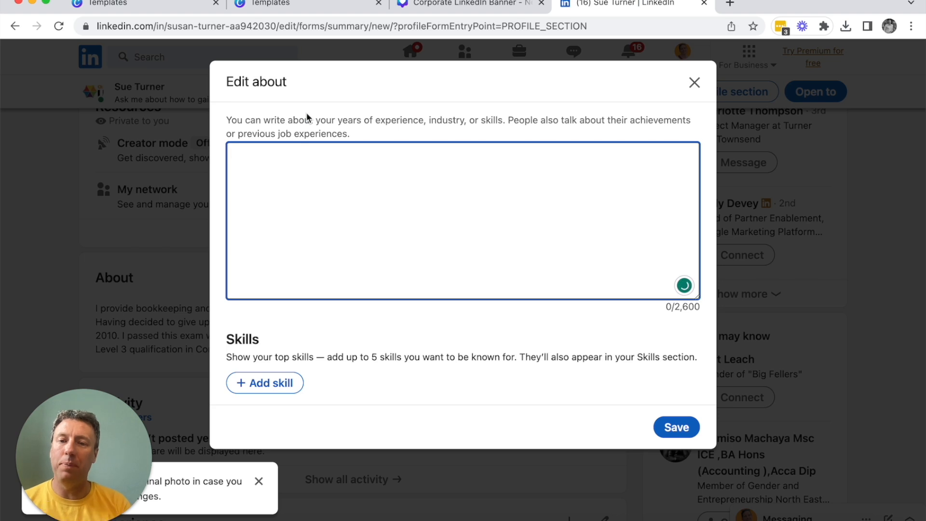
# Step: Paste the prepared Orange Umbrella summary starting "Are you a business owner who wants to spend more time with your family?" into About and save
pyautogui.press('super+Tab')
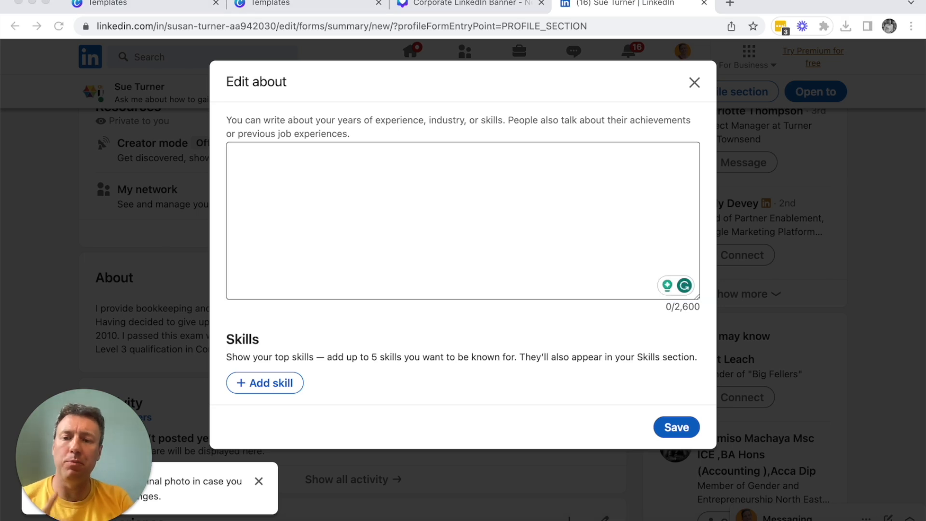
pyautogui.click(347, 198)
pyautogui.write("Are you a business owner who wants to spend more time with your family? At Orange Umbrella, we understand that running a small business can be overwhelming. As a working mother, I know how important it is to have a supportive team by your side. That's why we're here to offer more than just number-crunching. Our friendly and approachable team will work closely with you to understand your goals and help you achieve them. Whether it's streamlining your accounting processes, managing your cash flow, or providing business advice, we're here to make your life easier. With Orange Umbrella, you can focus on what matters most - spending time with your family and growing your business. Contact us today to see how we can help you.")
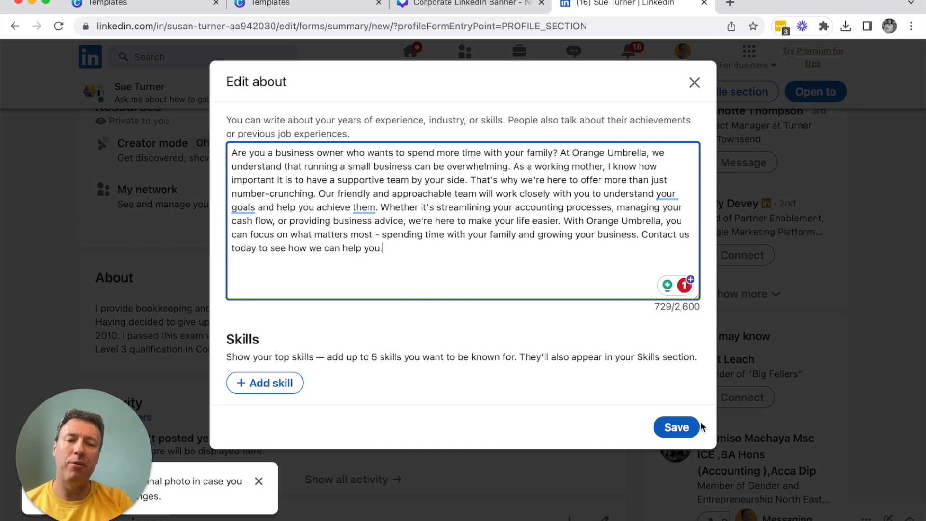
pyautogui.click(680, 427)
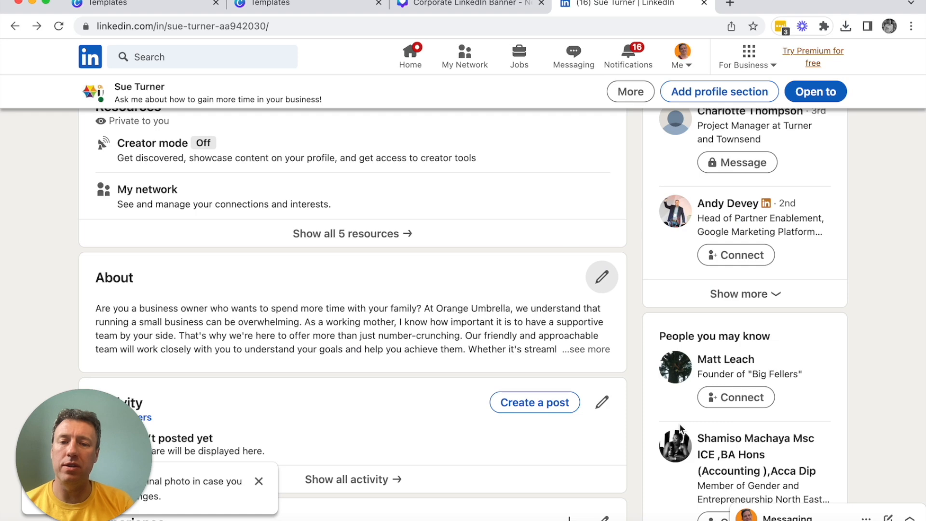
# Step: Review the updated banner, picture, name and headline on the profile page
pyautogui.scroll(15, 377, 234)
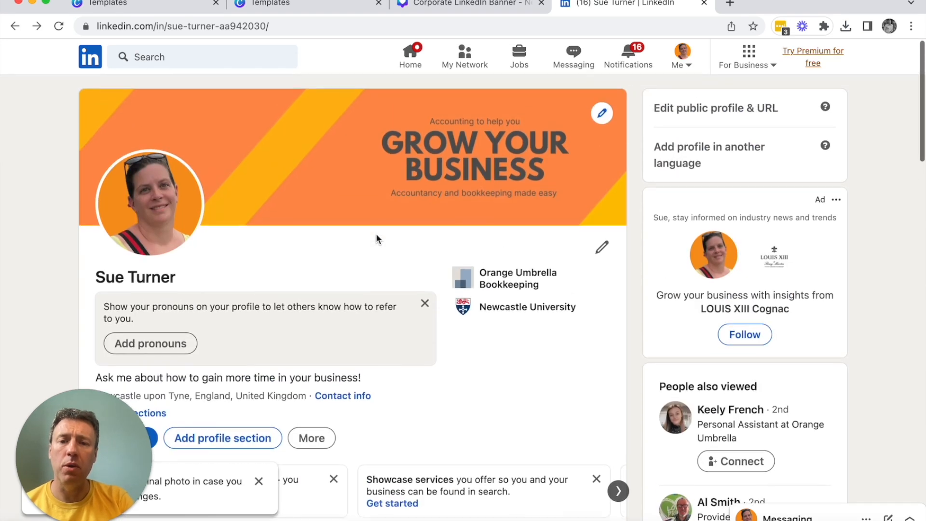
pyautogui.scroll(-3, 377, 236)
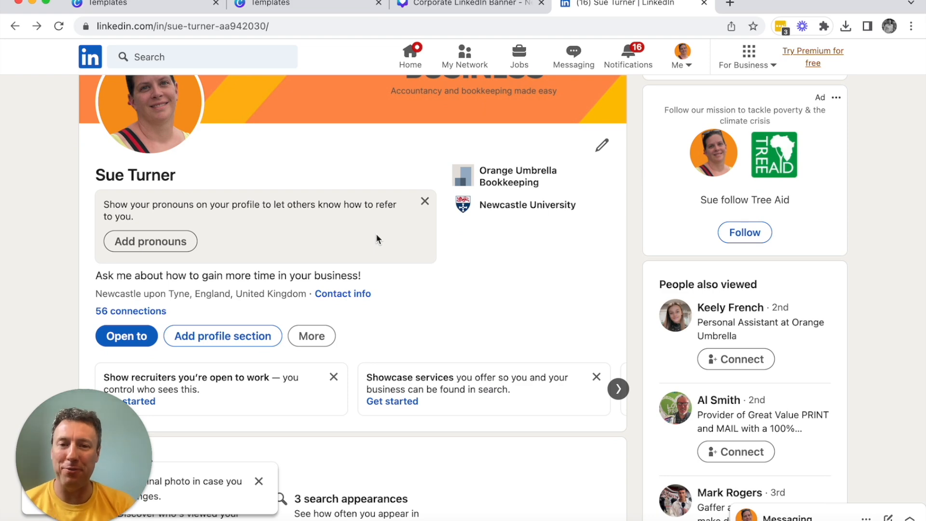
pyautogui.scroll(3, 376, 236)
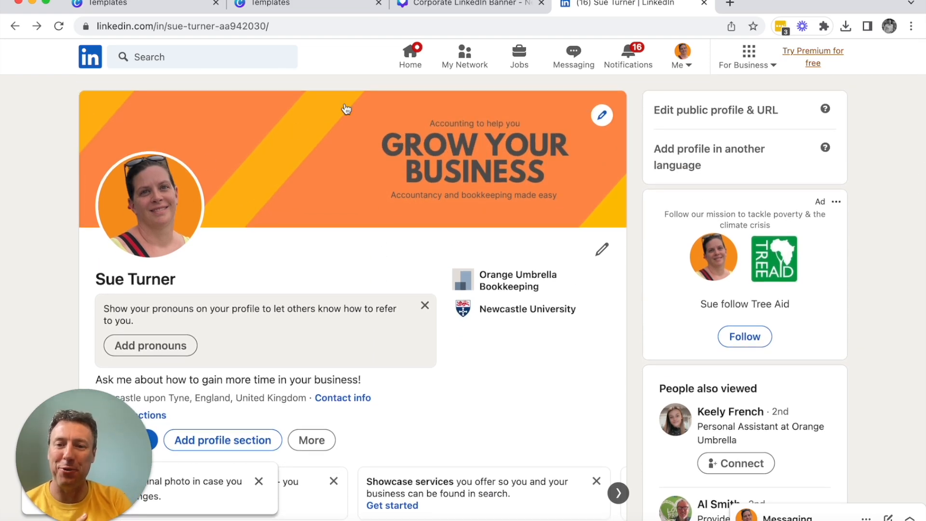
pyautogui.scroll(-2, 442, 316)
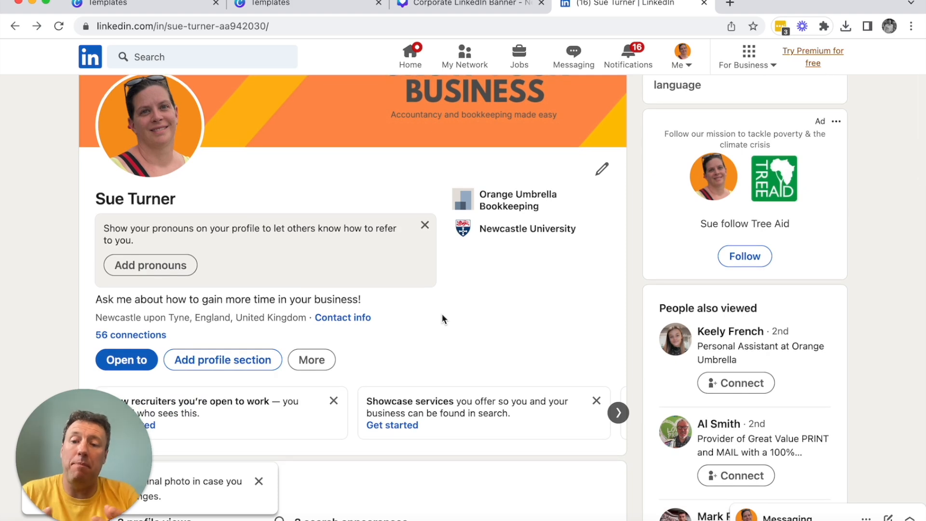
pyautogui.scroll(-5, 443, 320)
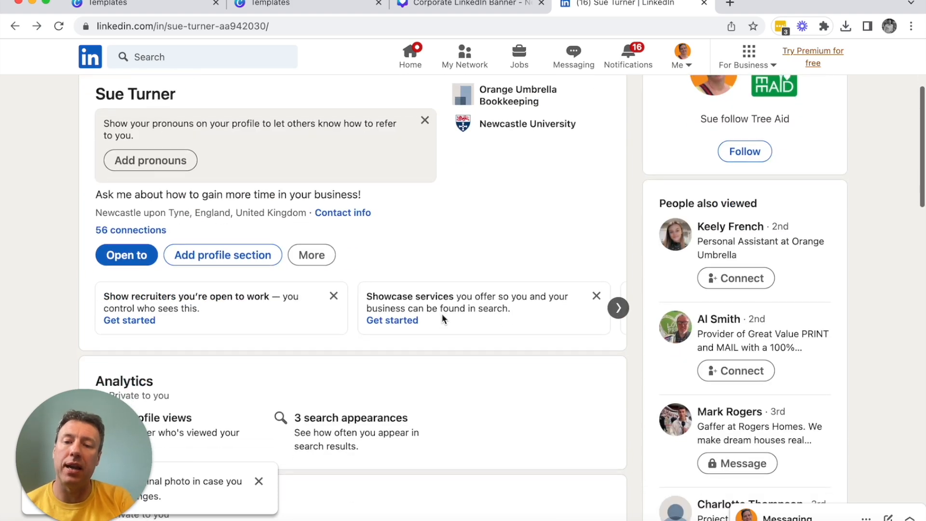
pyautogui.scroll(7, 441, 319)
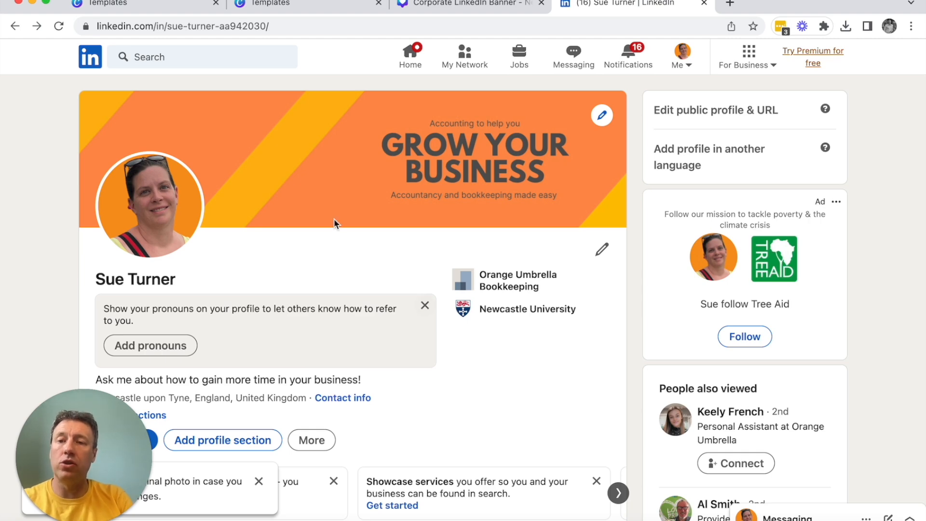
# Step: Search LinkedIn for the connection by full name and open the matching first-degree contact's full profile
pyautogui.click(169, 57)
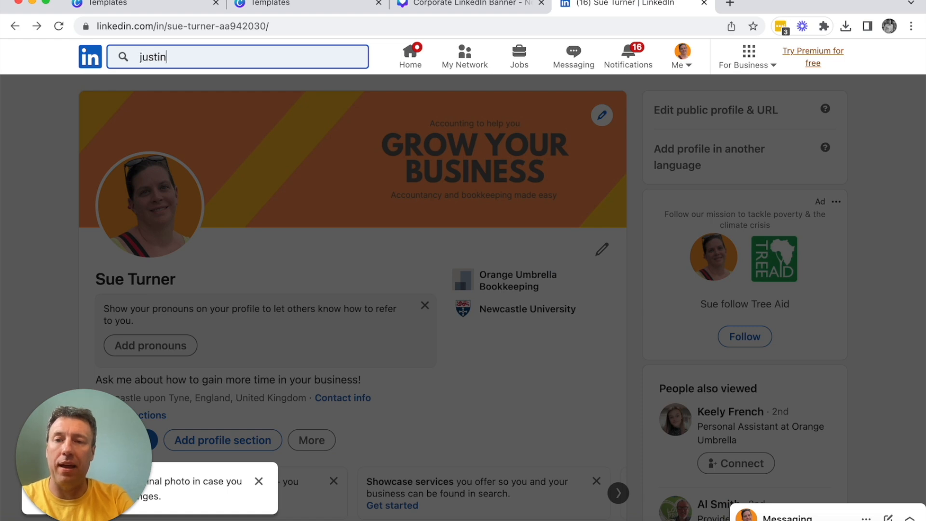
pyautogui.press('Return')
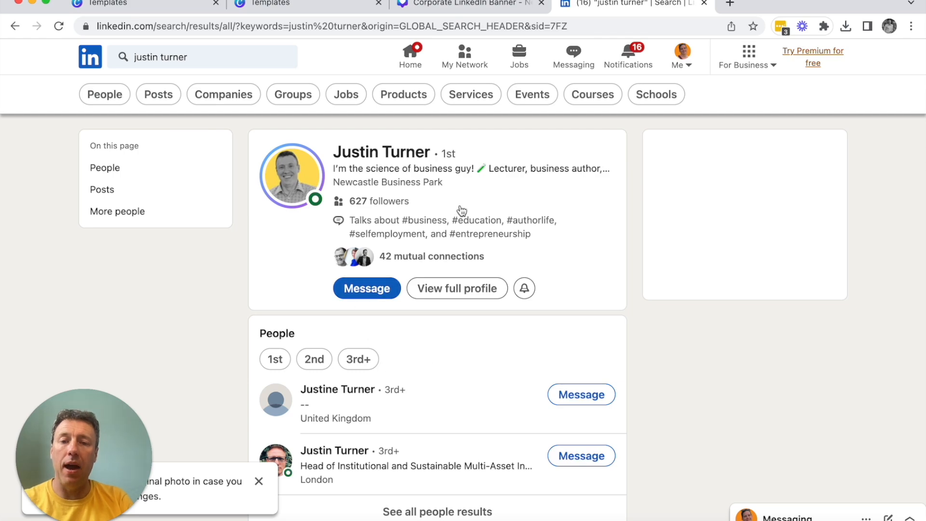
pyautogui.click(444, 288)
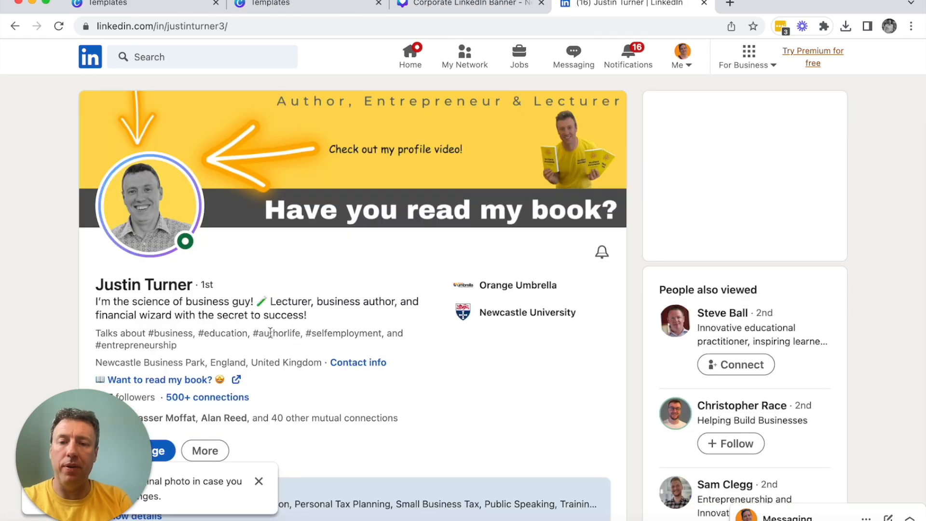
# Step: Open the newest post in the contact's Activity section, about the constant battle of being an author
pyautogui.scroll(-15, 331, 364)
pyautogui.scroll(1, 337, 368)
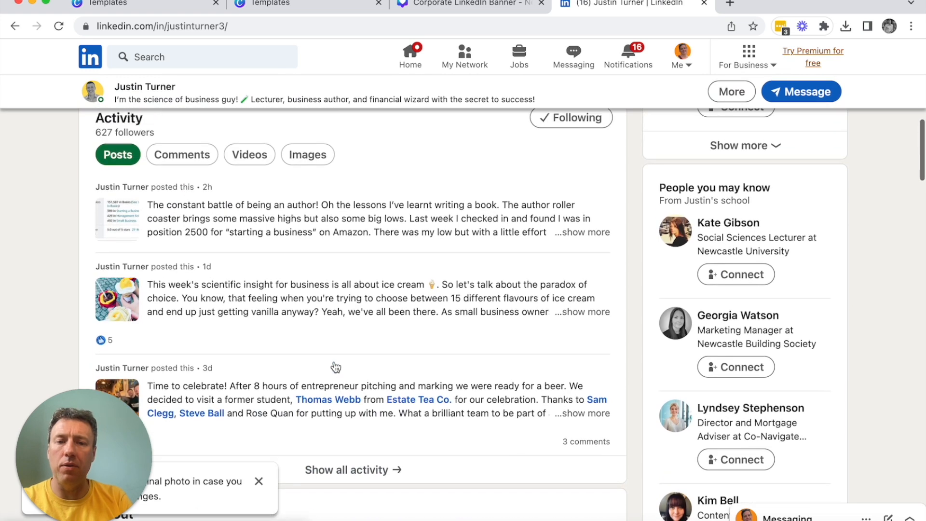
pyautogui.click(578, 236)
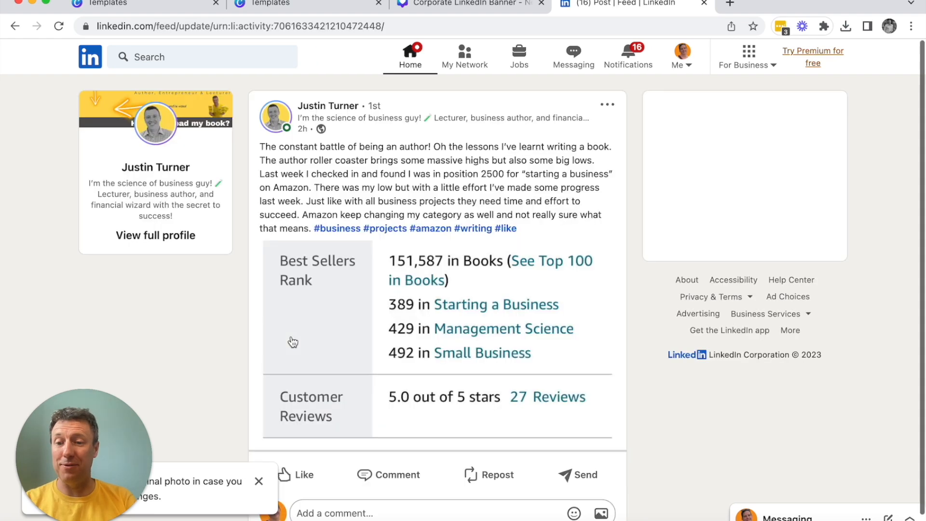
# Step: Post the comment "Keep up the good work!" on the author post, dismissing the leftover photo notification
pyautogui.scroll(-1, 459, 371)
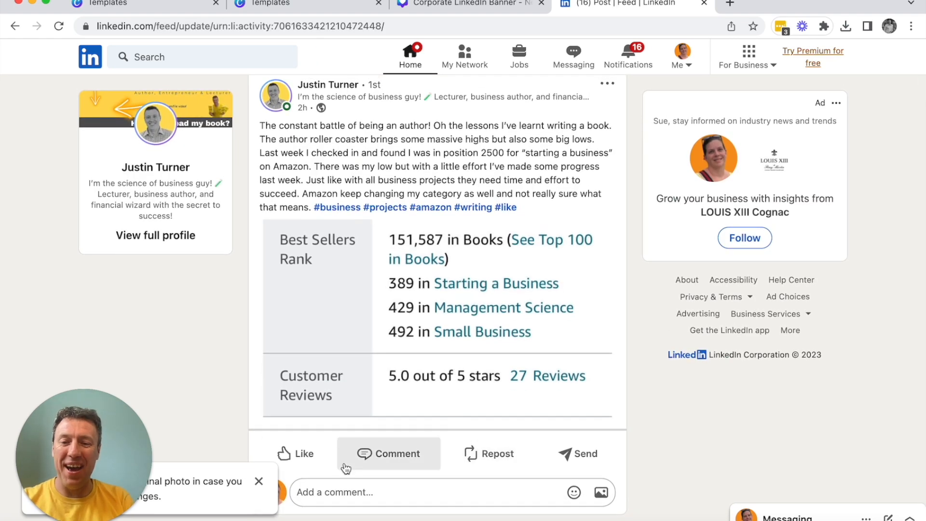
pyautogui.click(389, 460)
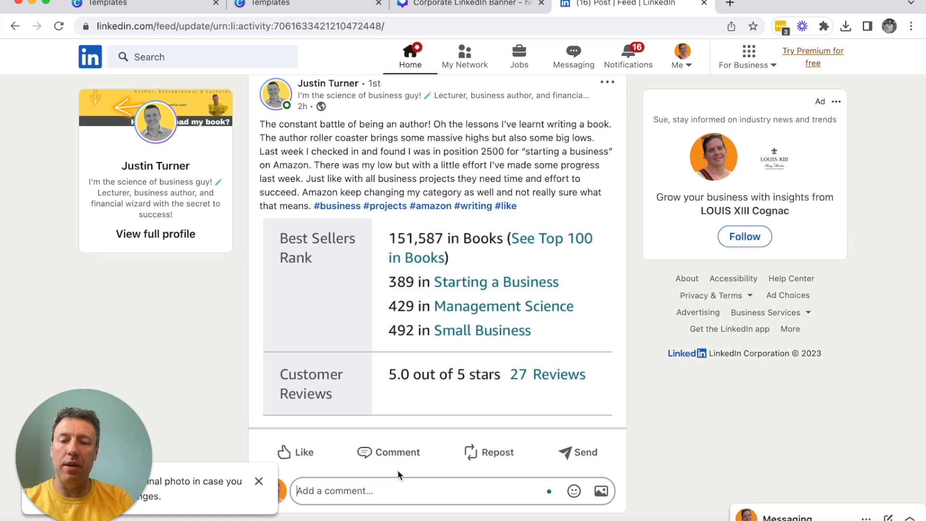
pyautogui.click(259, 481)
pyautogui.click(345, 497)
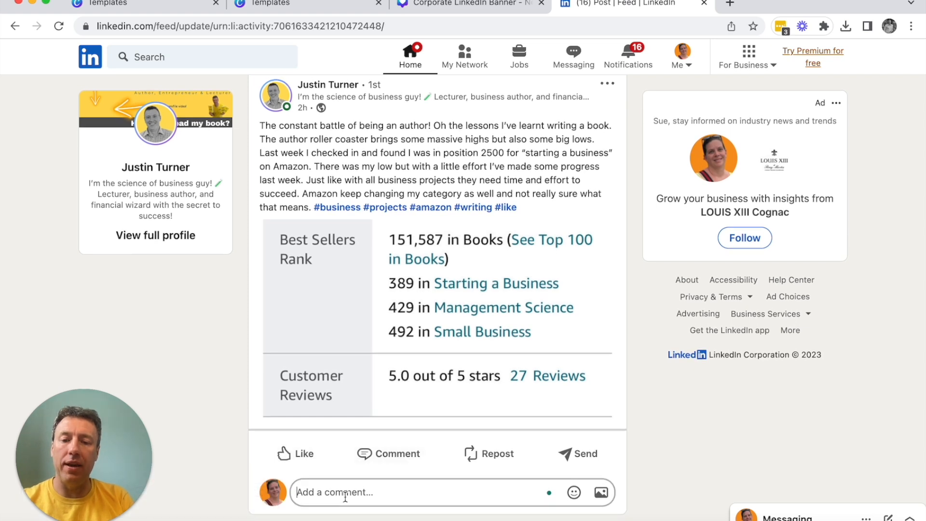
pyautogui.write('Keep u')
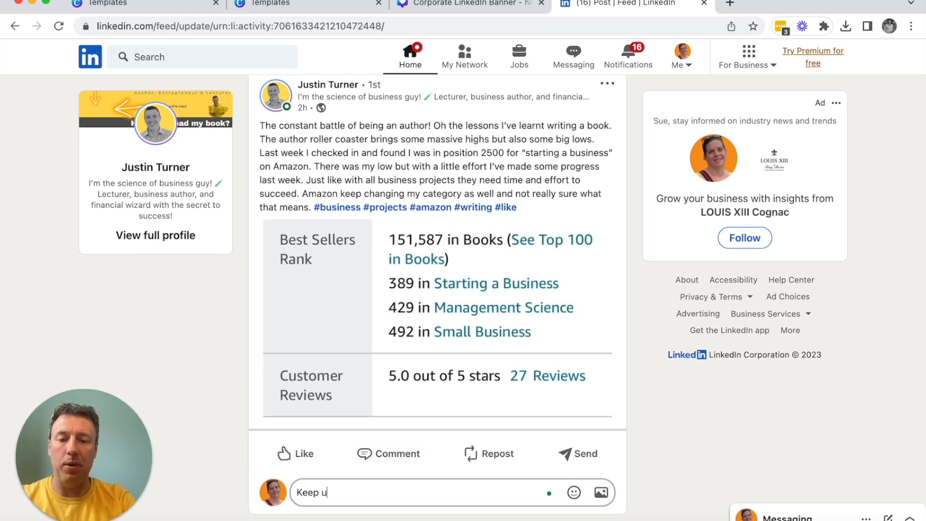
pyautogui.write('p the good work!')
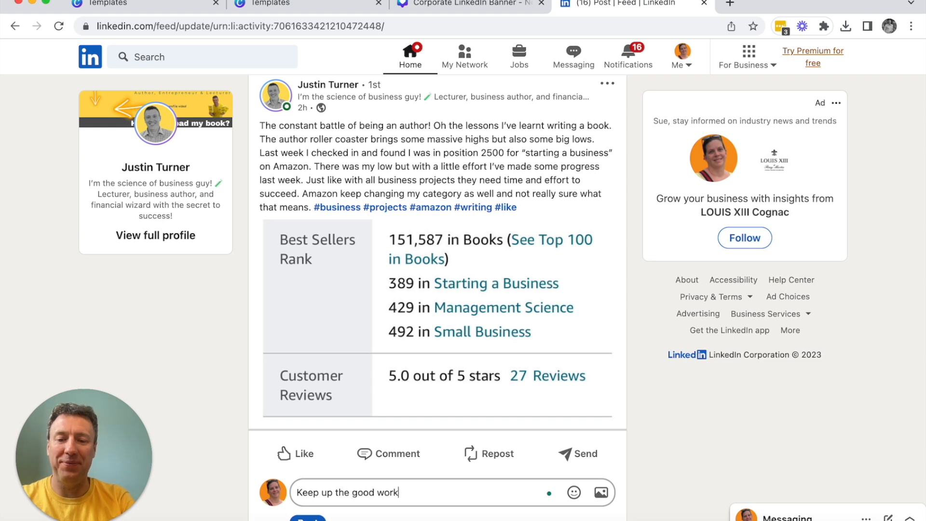
pyautogui.press('Return')
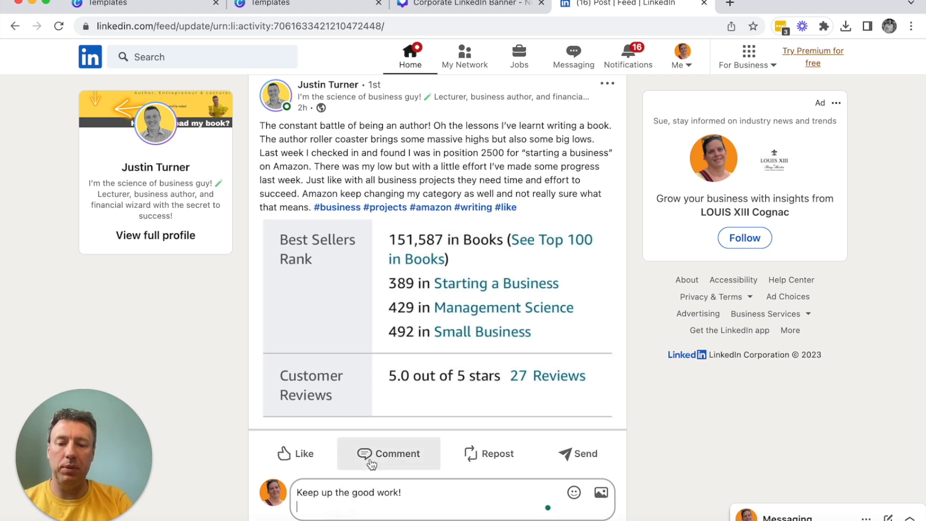
pyautogui.scroll(-2, 372, 463)
pyautogui.click(311, 498)
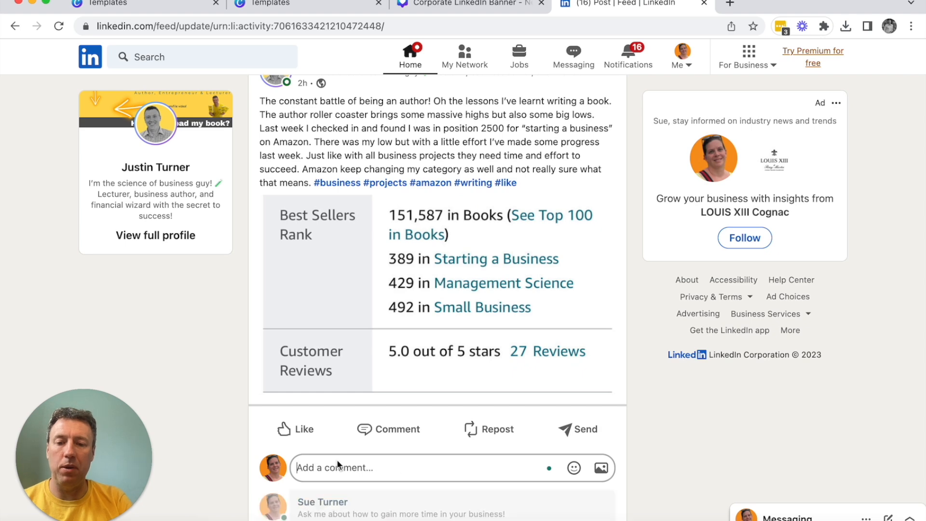
pyautogui.scroll(-1, 502, 306)
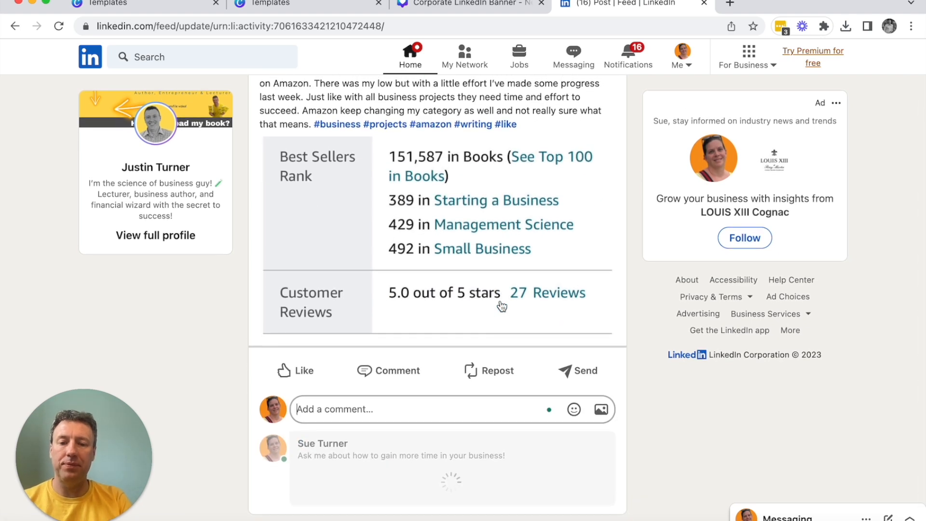
pyautogui.scroll(-1, 502, 306)
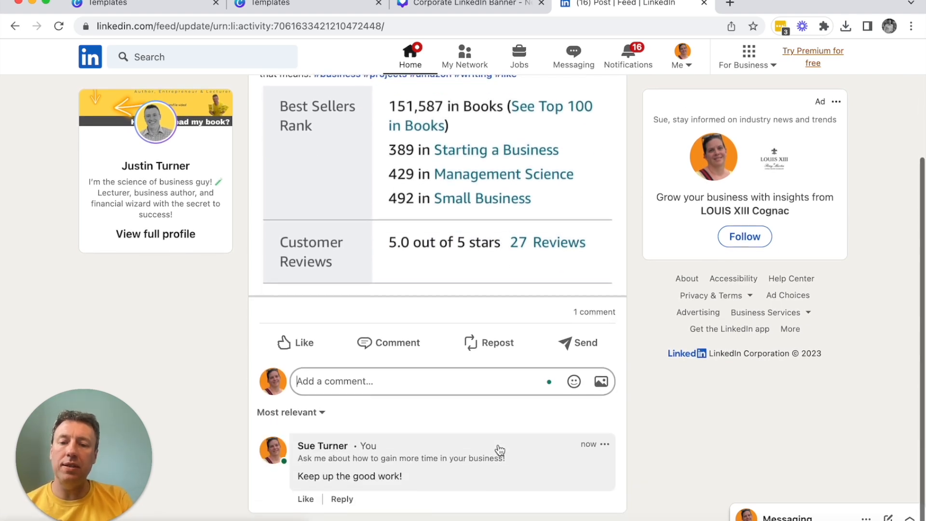